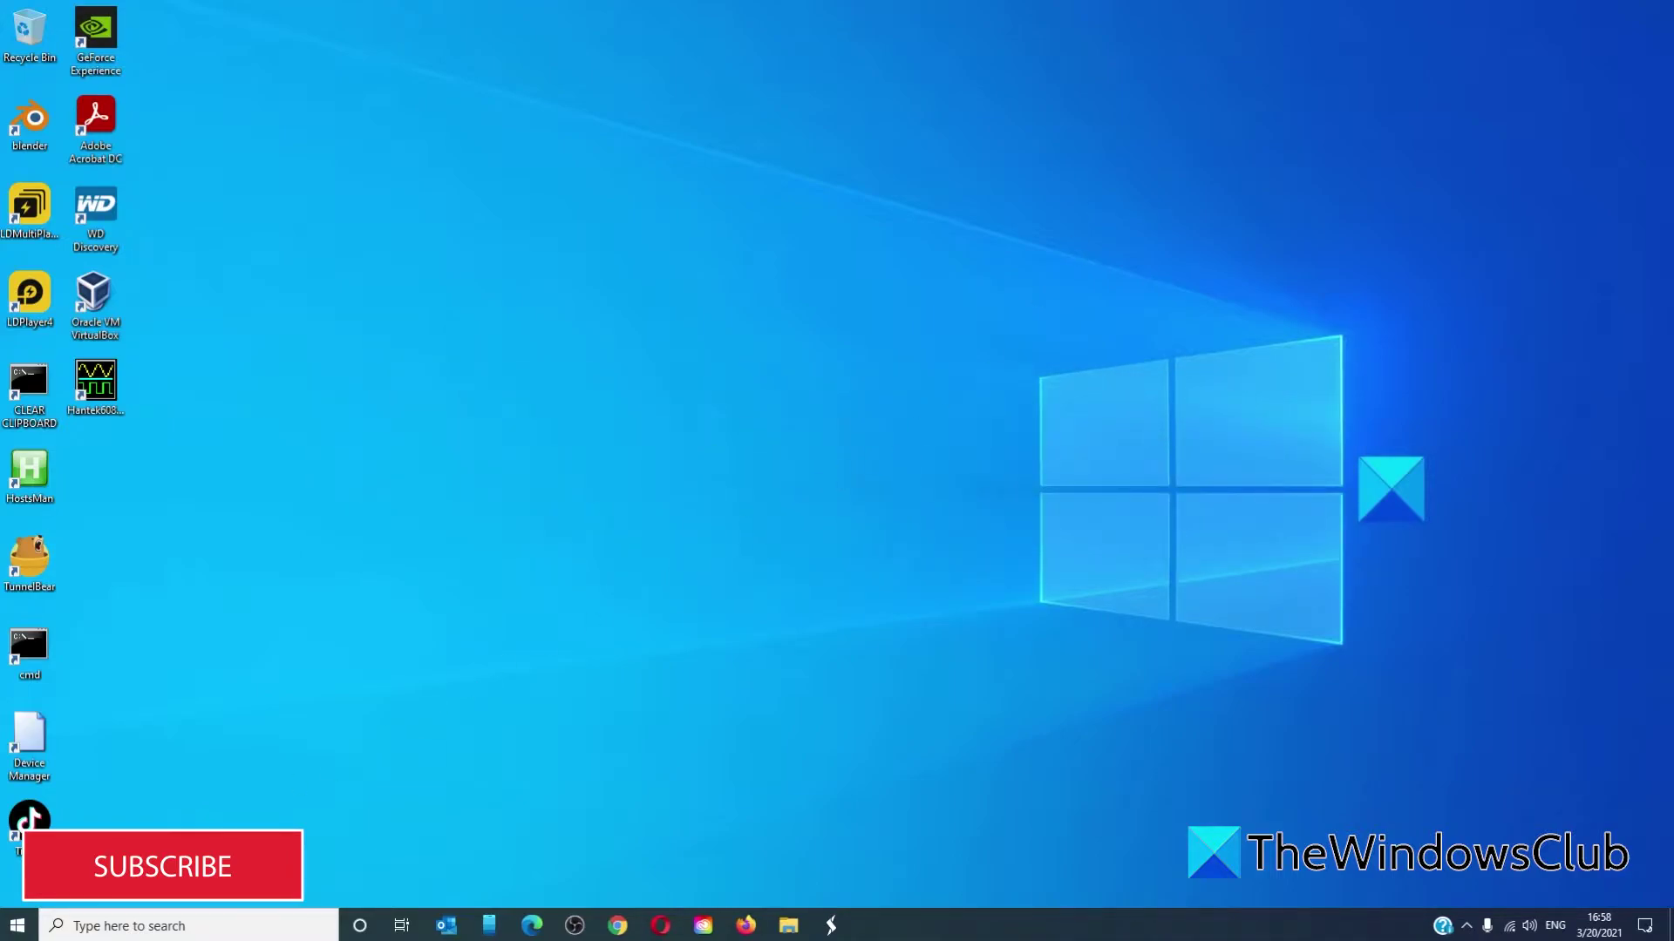
- Open System Restore from System Properties, view the restore points, then cancel without restoring
left_click(159, 926)
type("res")
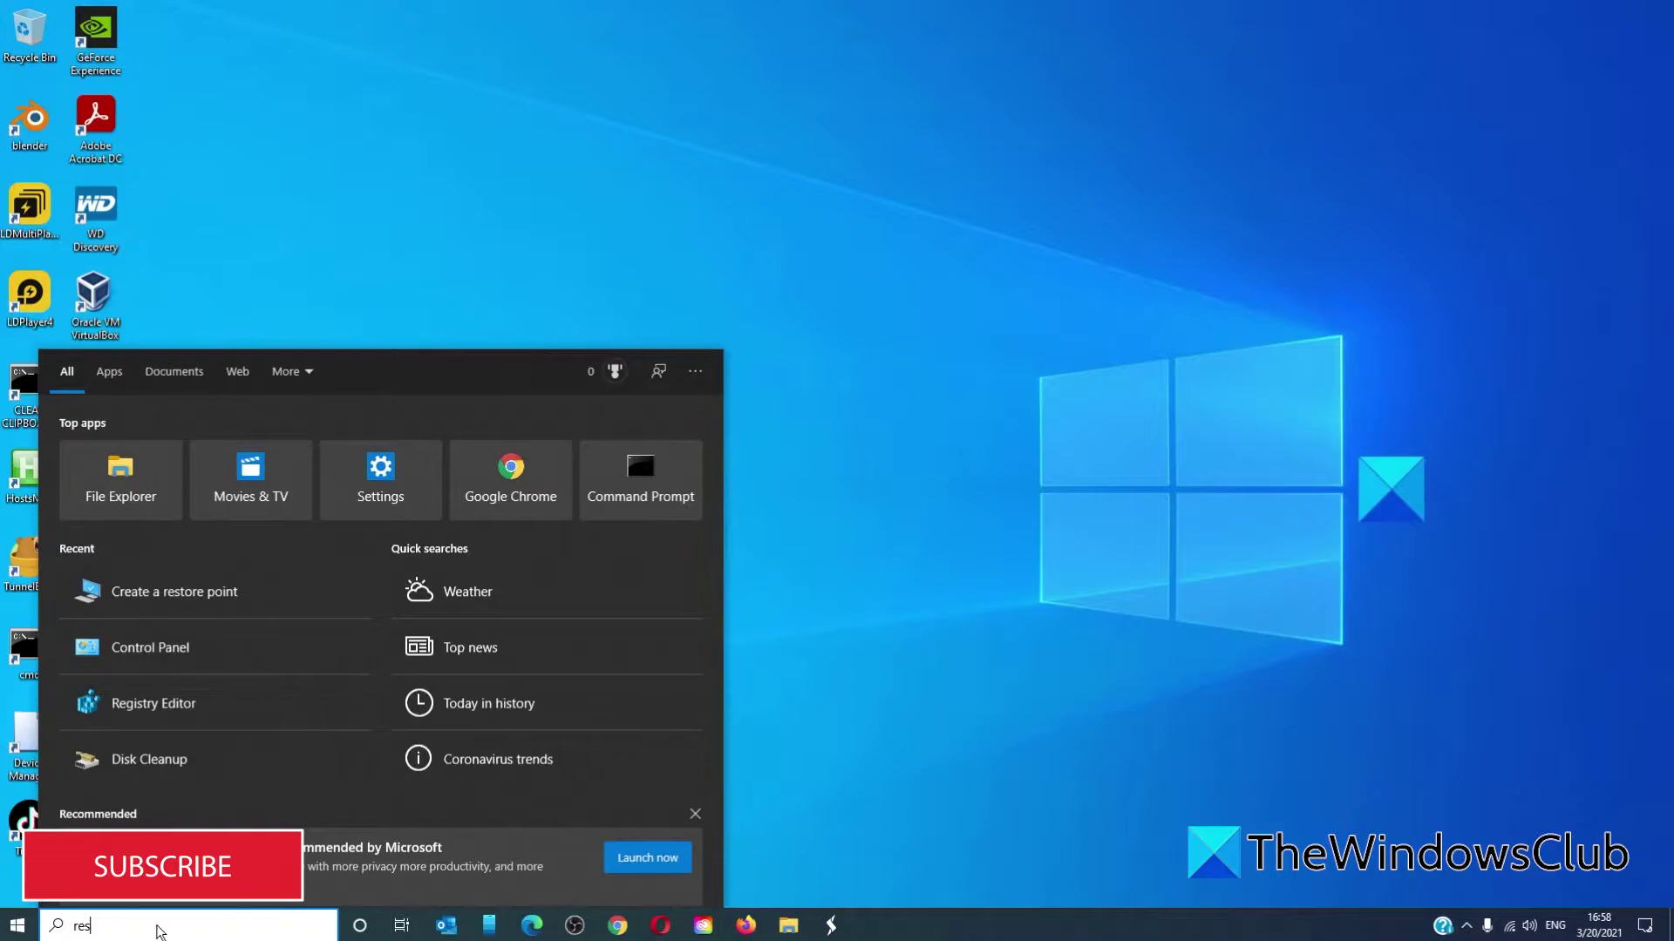
type("tore")
left_click(580, 503)
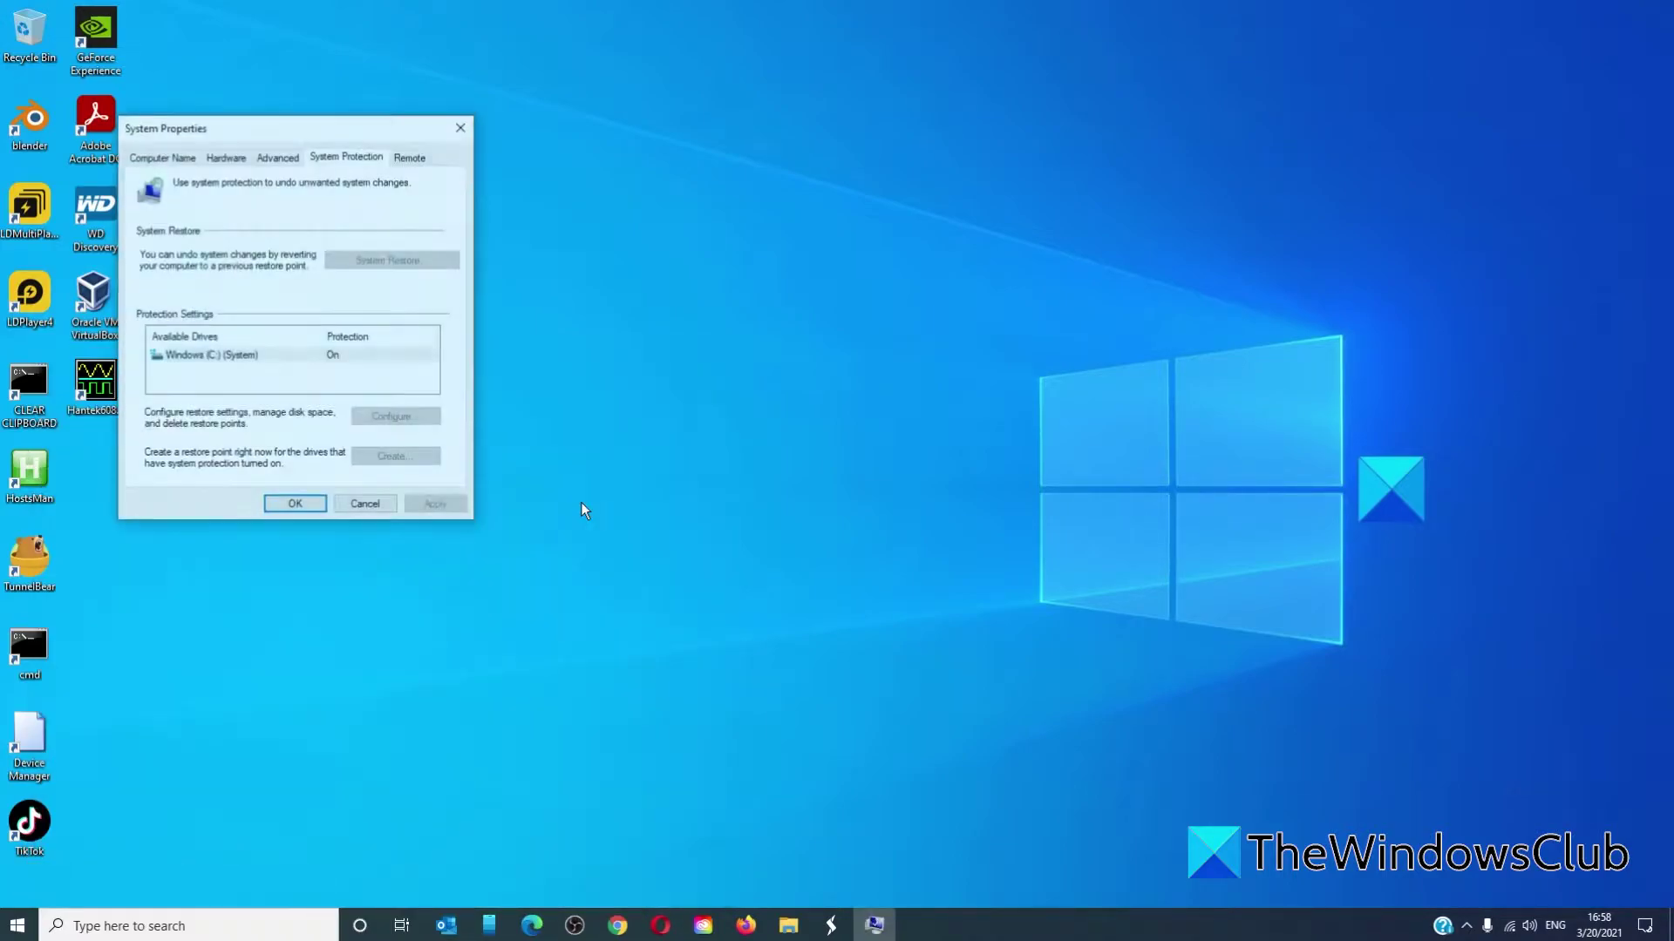
left_click_drag(295, 131, 992, 303)
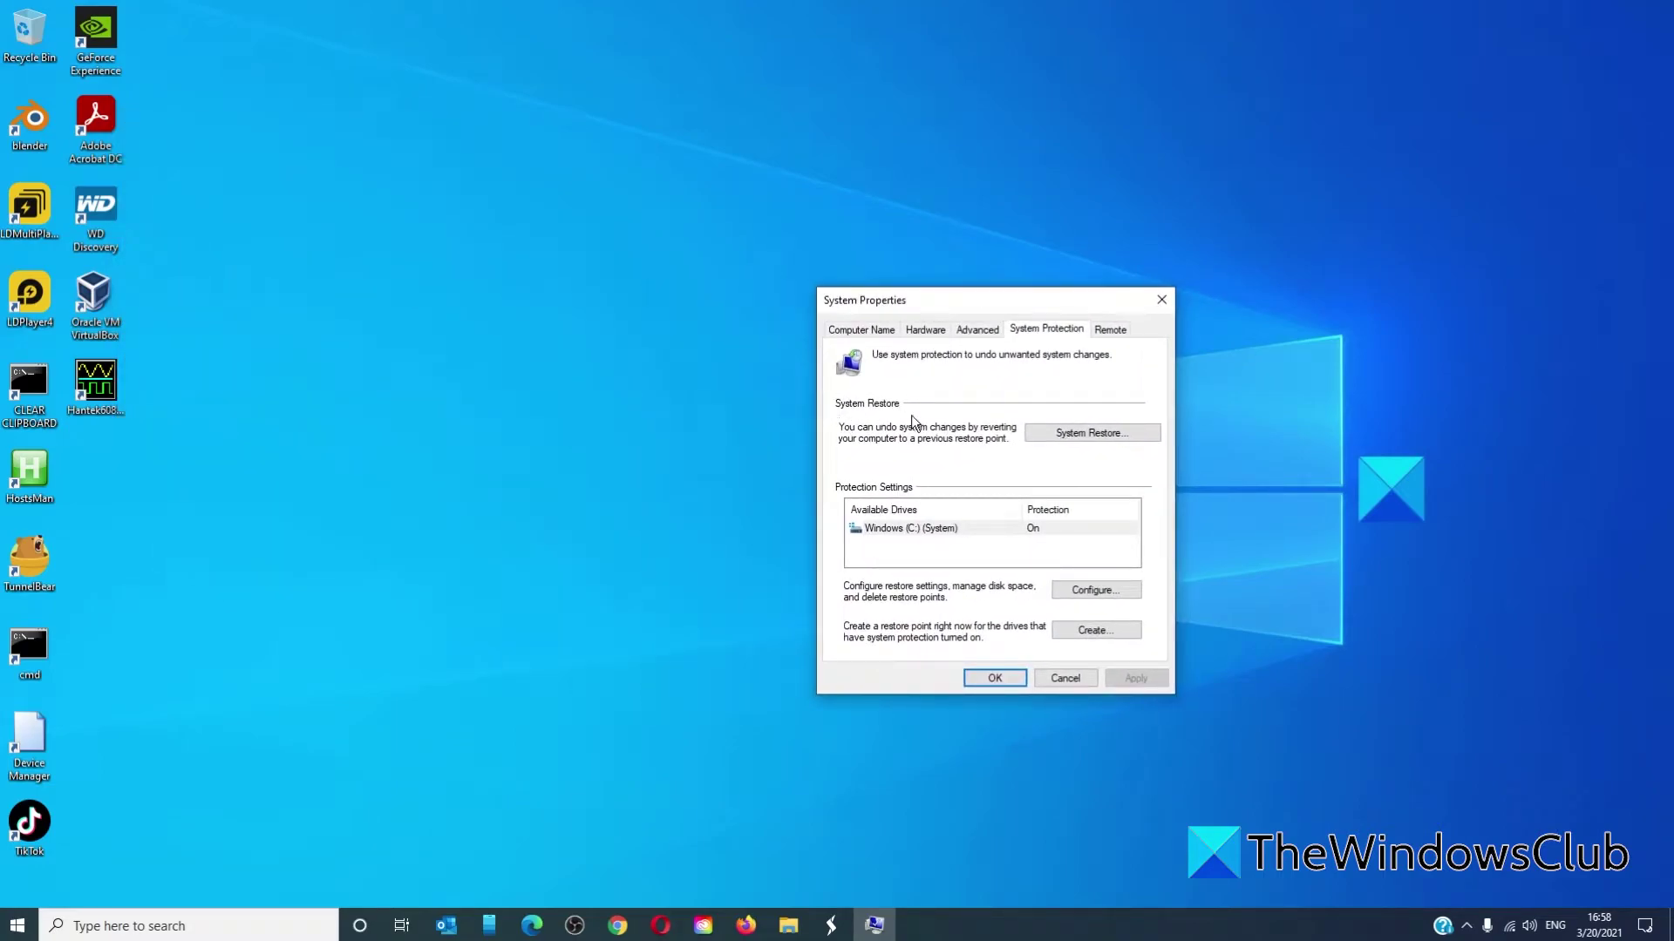
left_click(1108, 431)
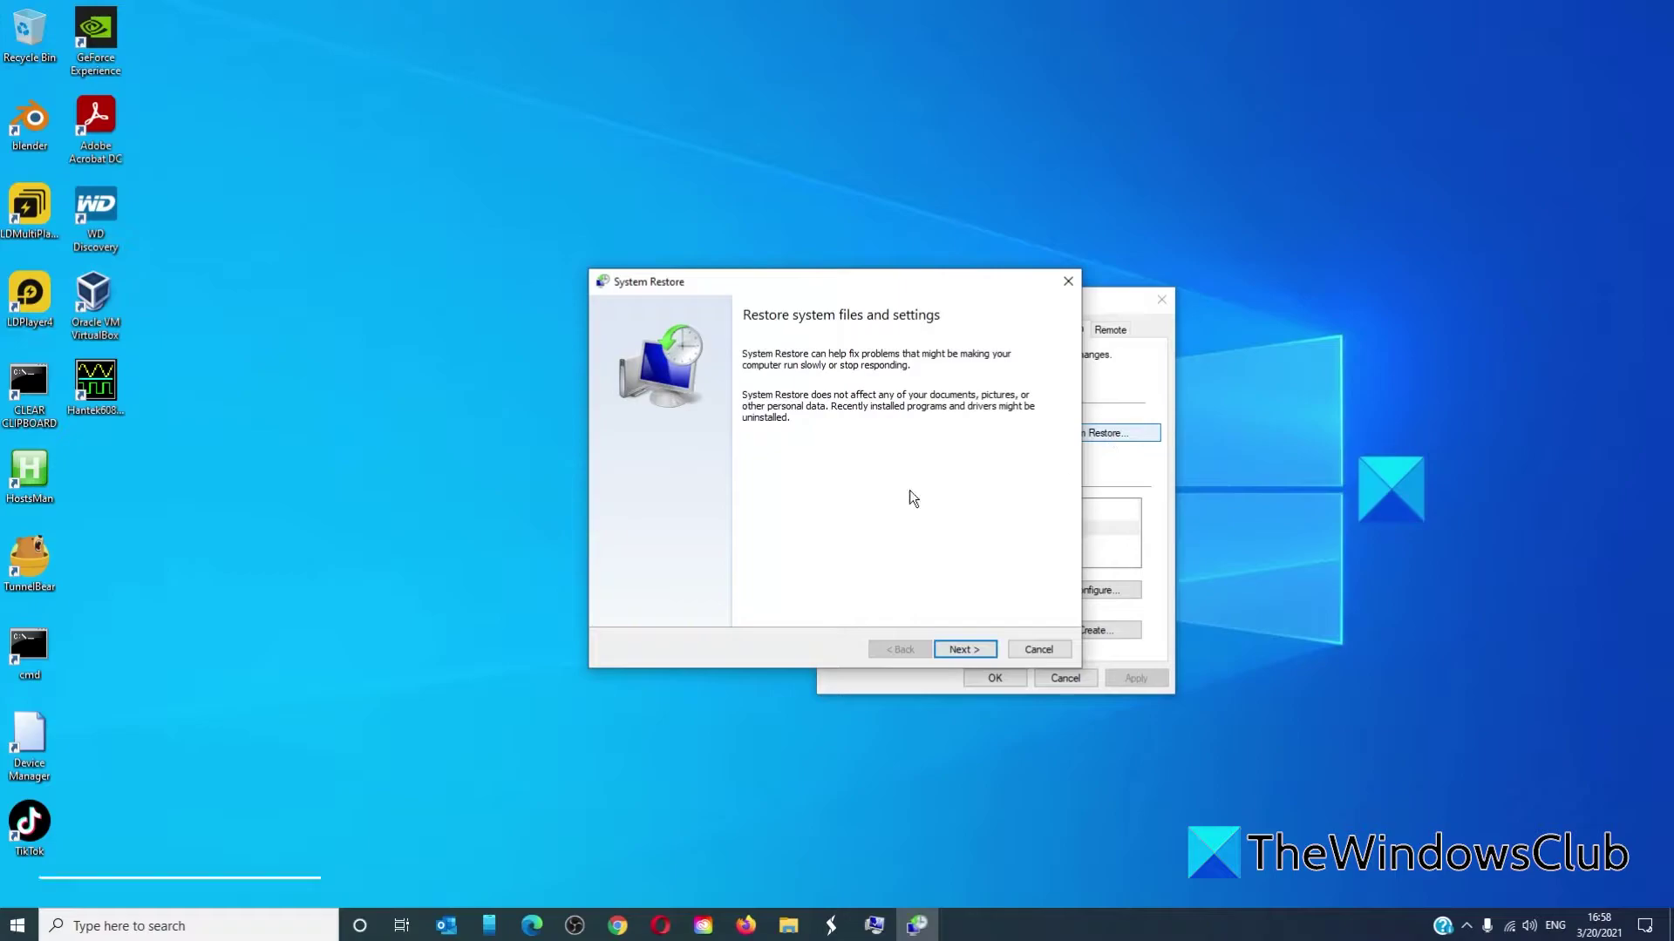
left_click(964, 647)
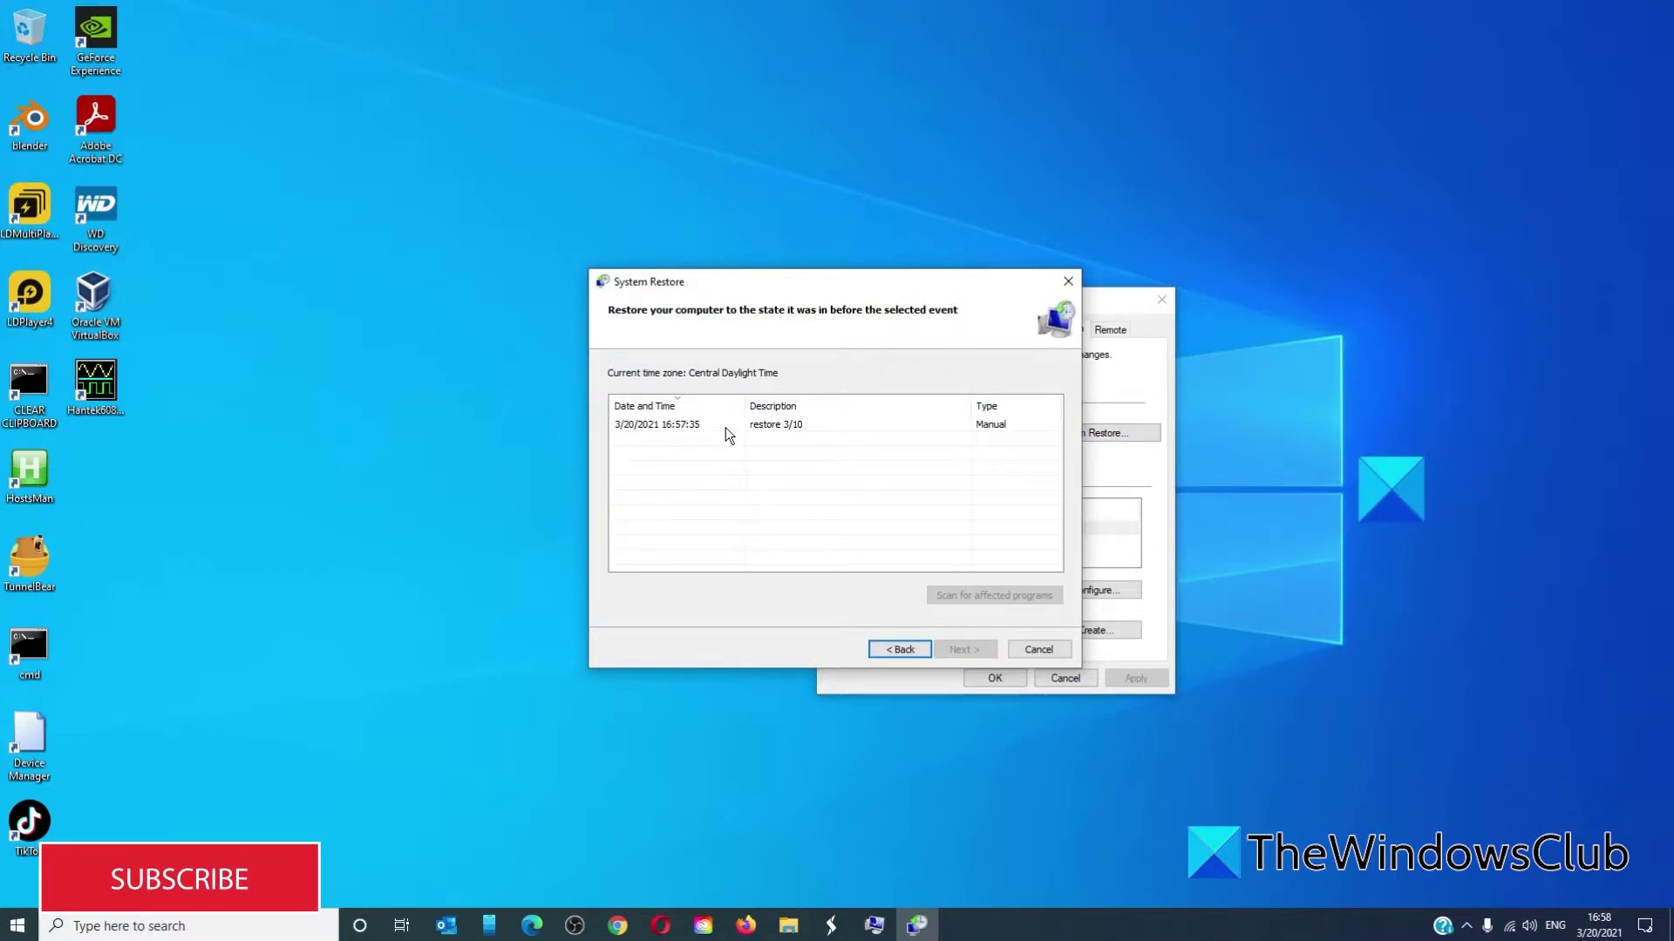
left_click(1067, 281)
left_click(1161, 299)
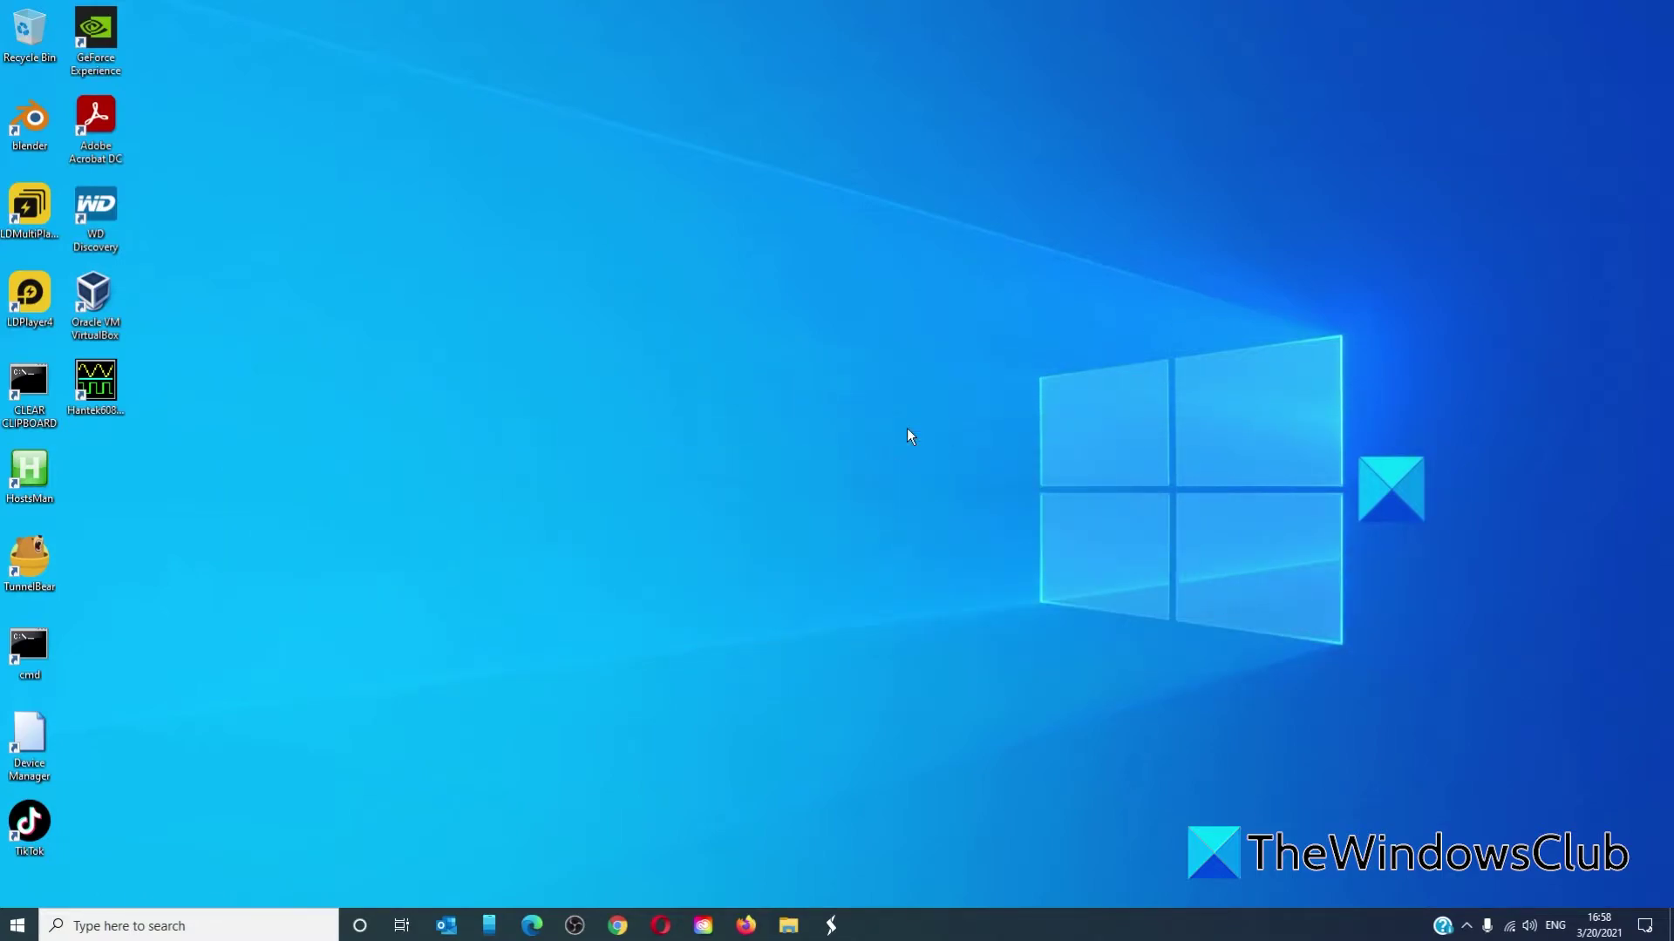
- Go to %appdata%\microsoft\windows\recent\automaticdestinations through the Run box
key("super+r")
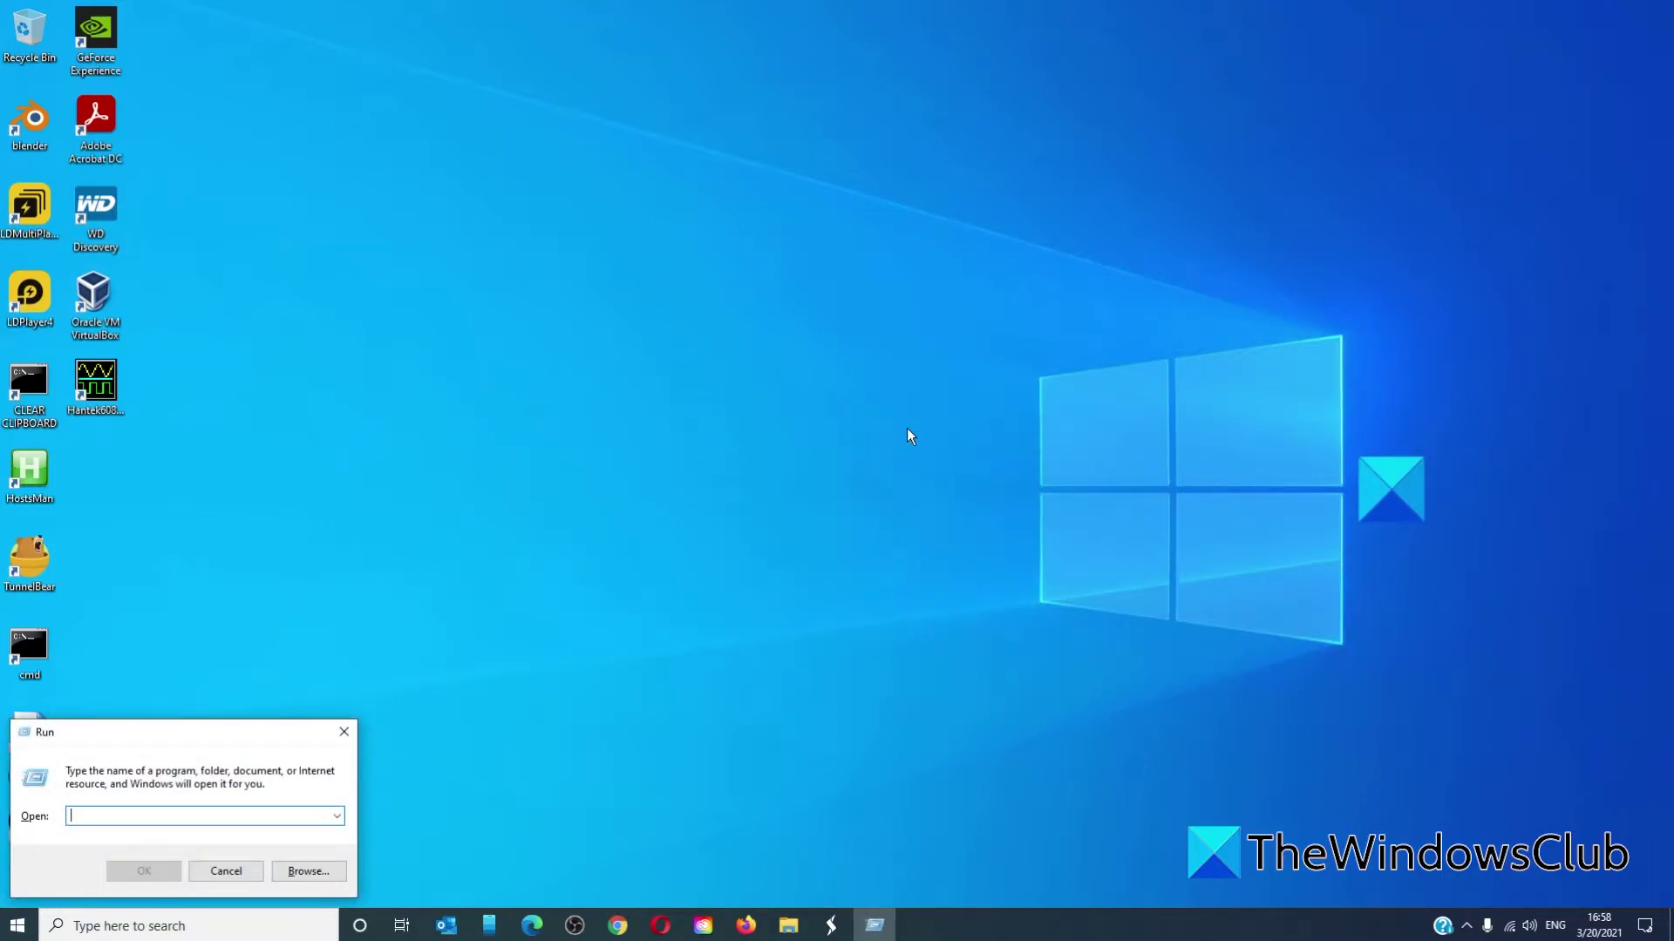
type("%app")
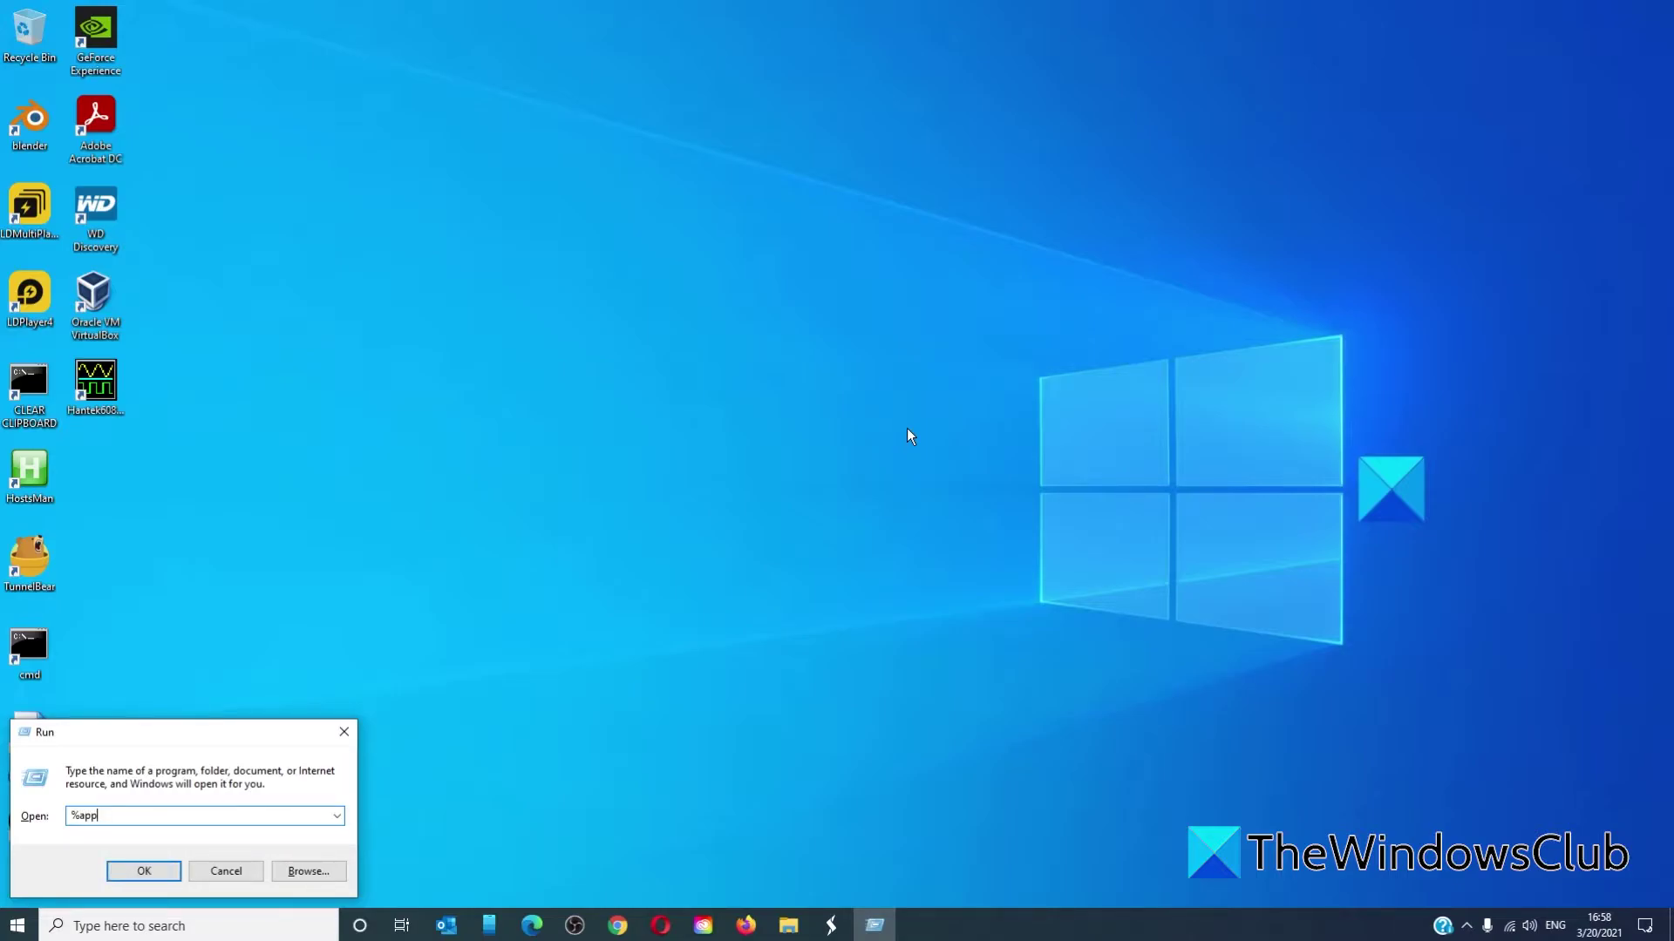
type("data")
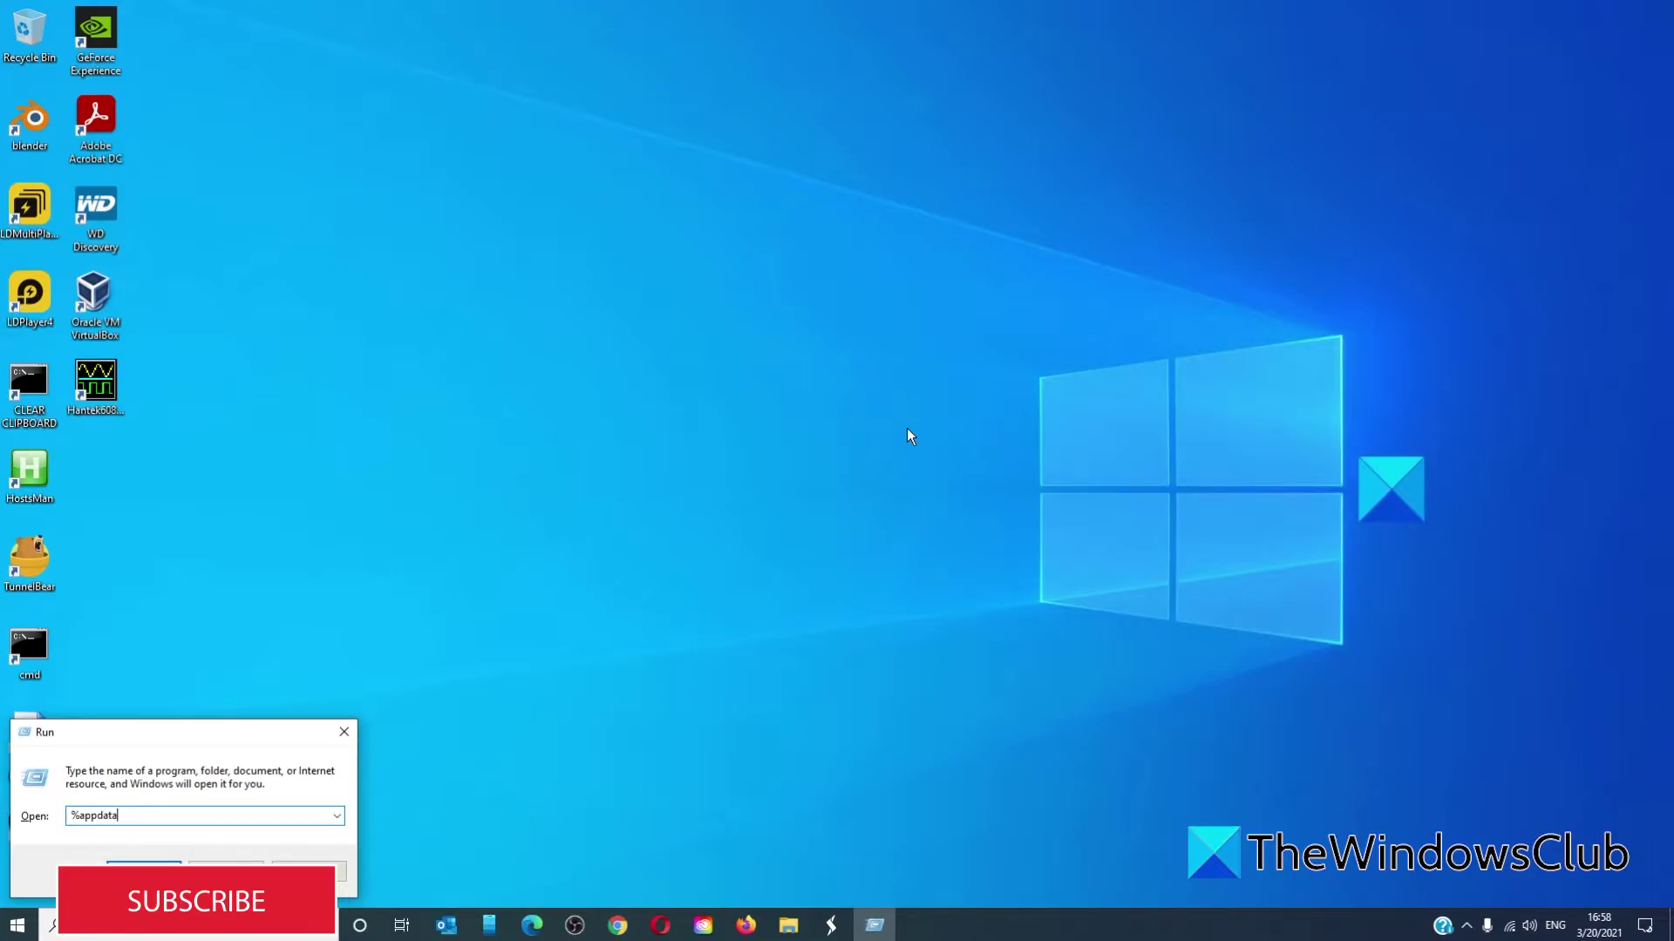
type("%\\micro")
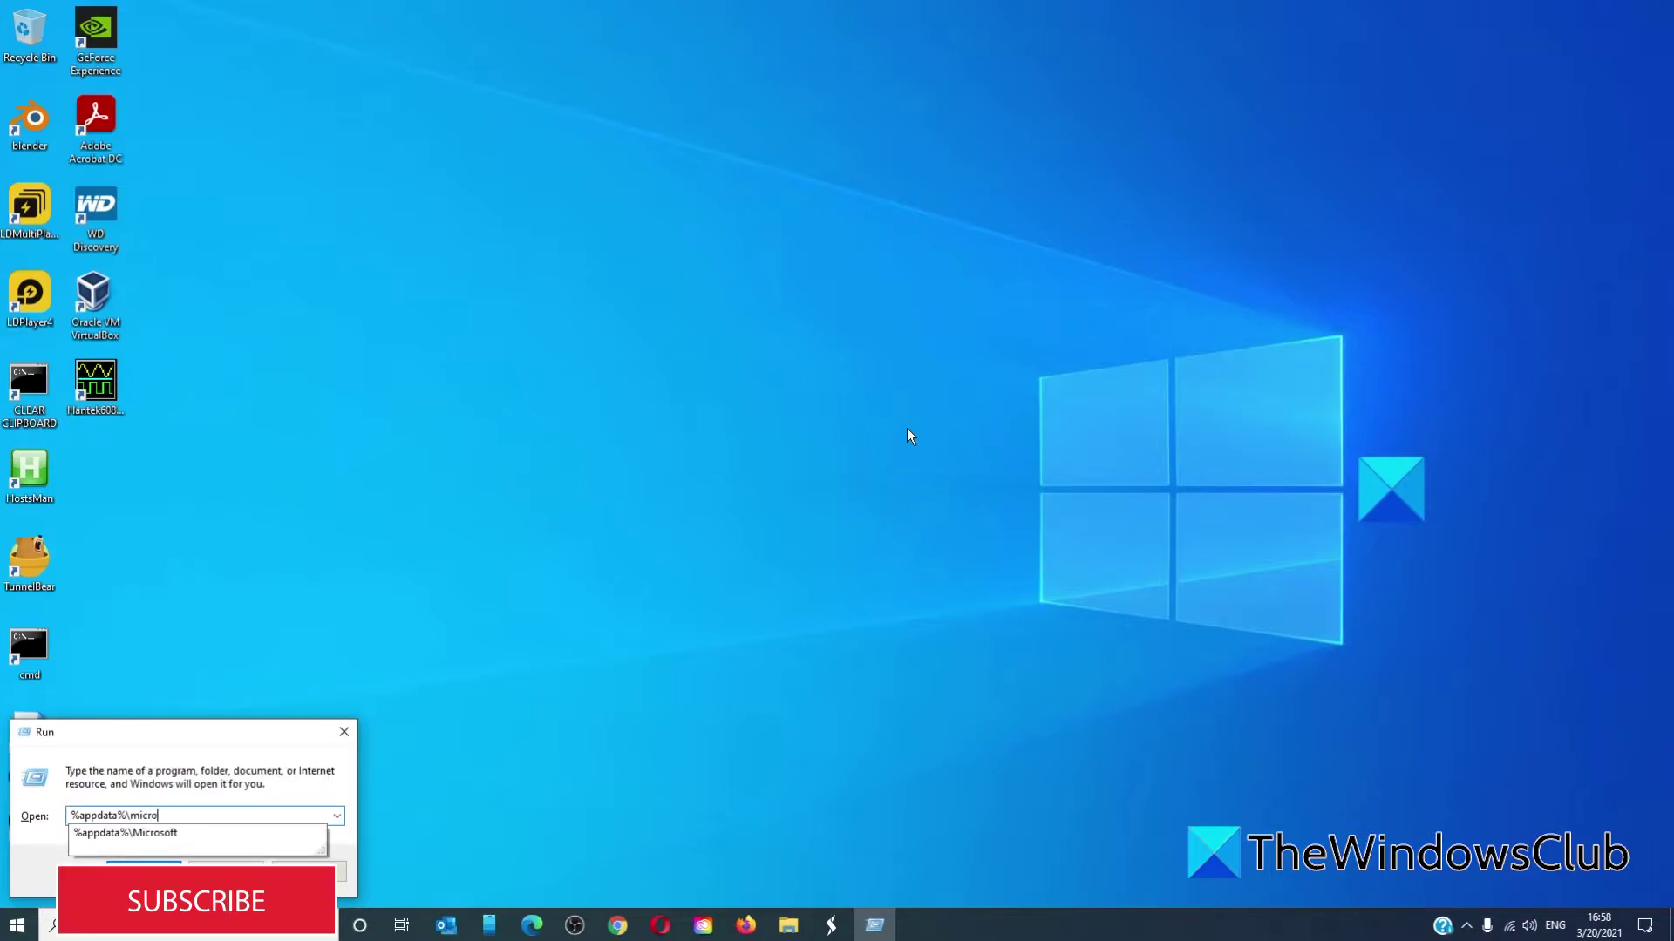
type("soft")
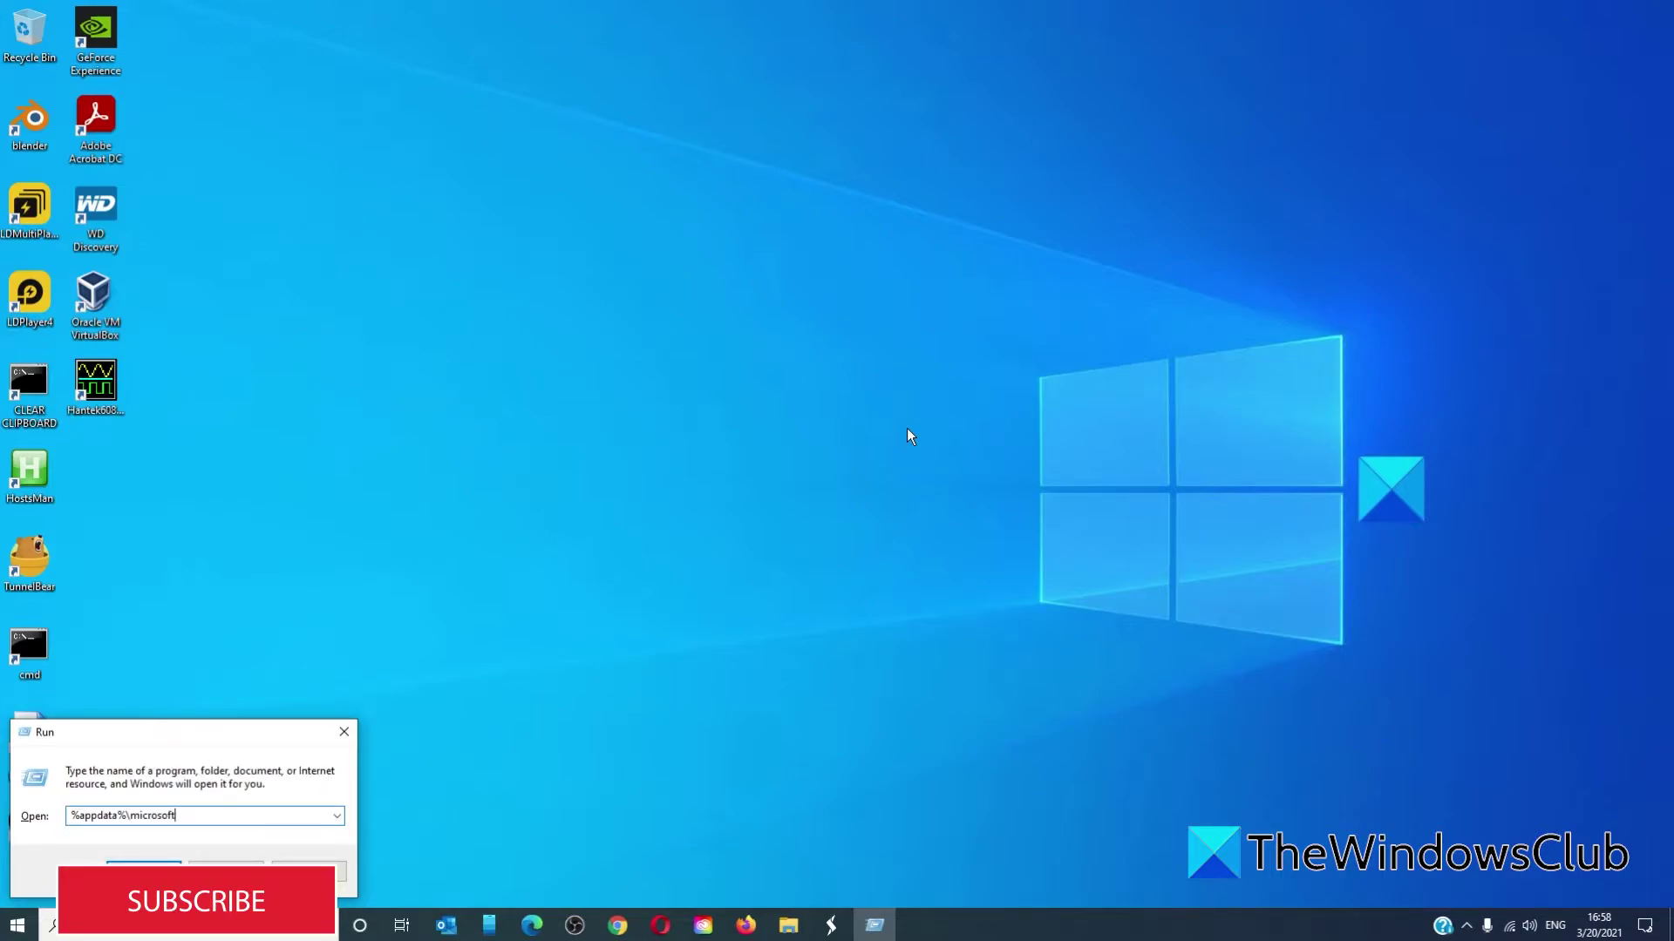
type("\\windows\\r\recent\\")
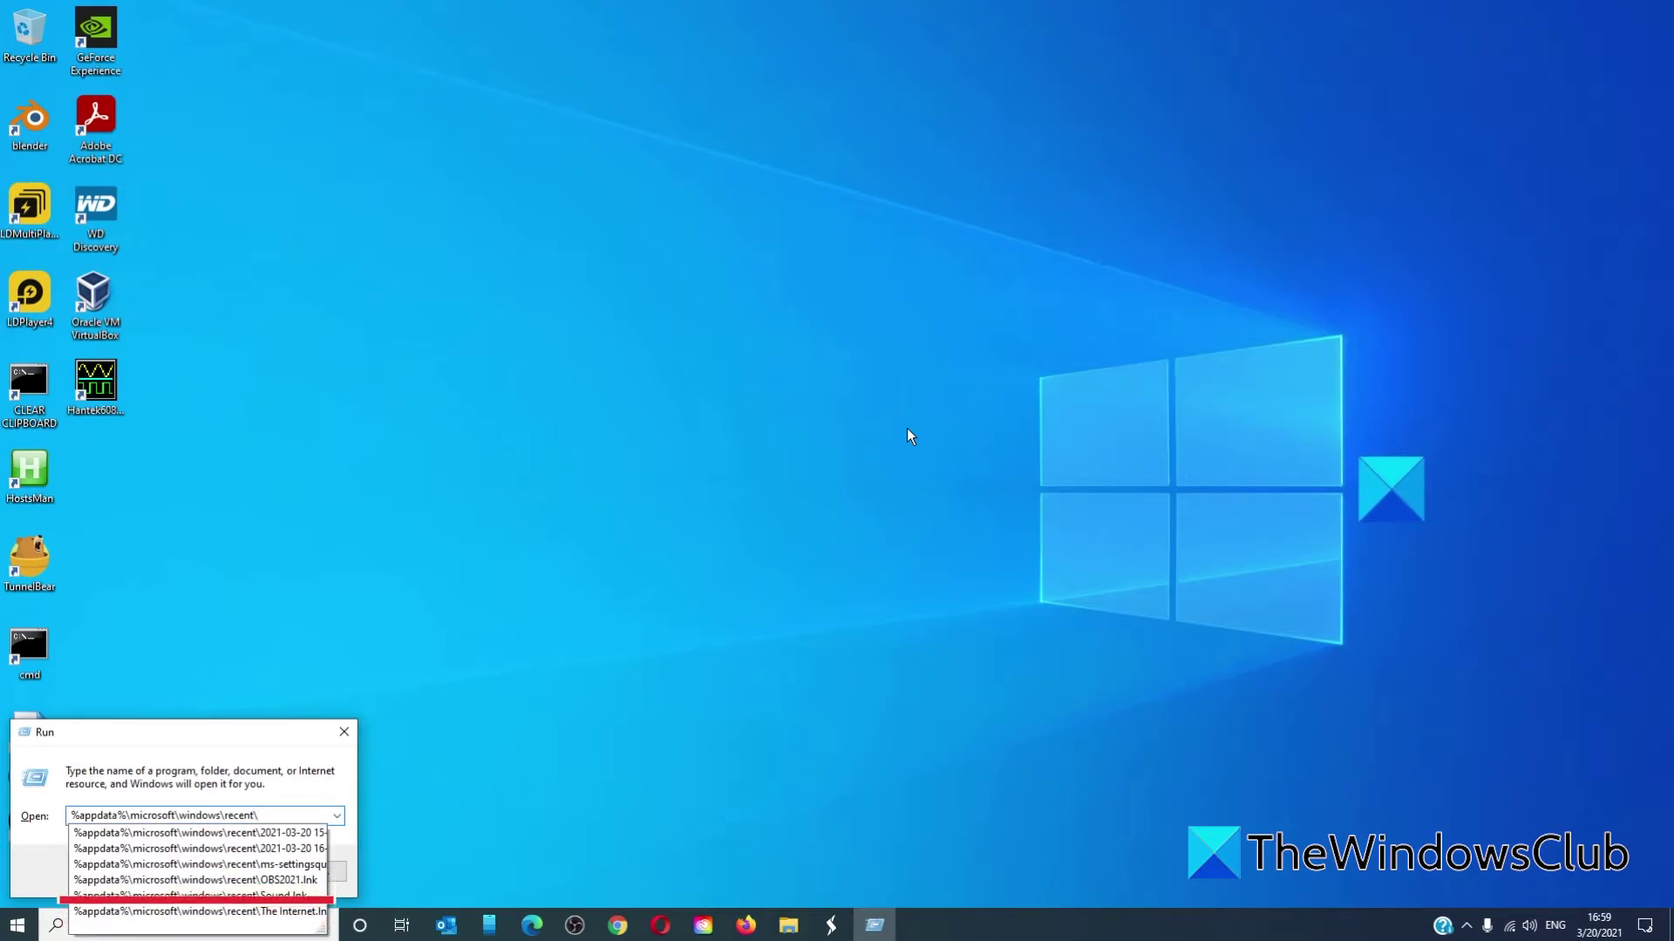
type("automatic")
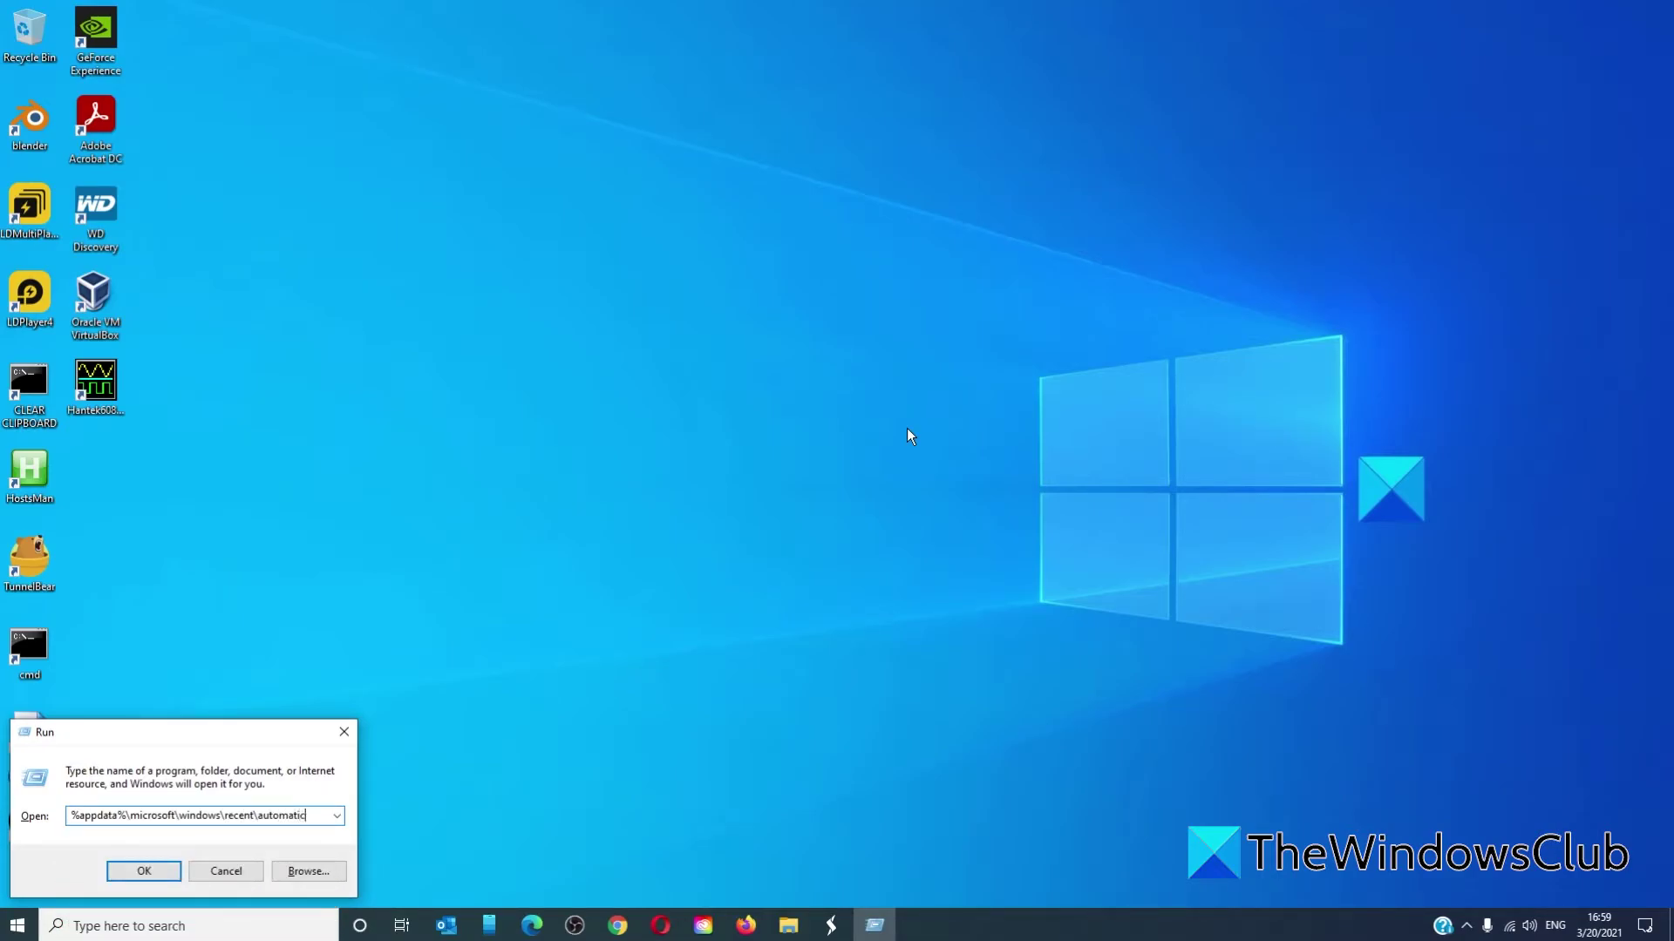
type("destination")
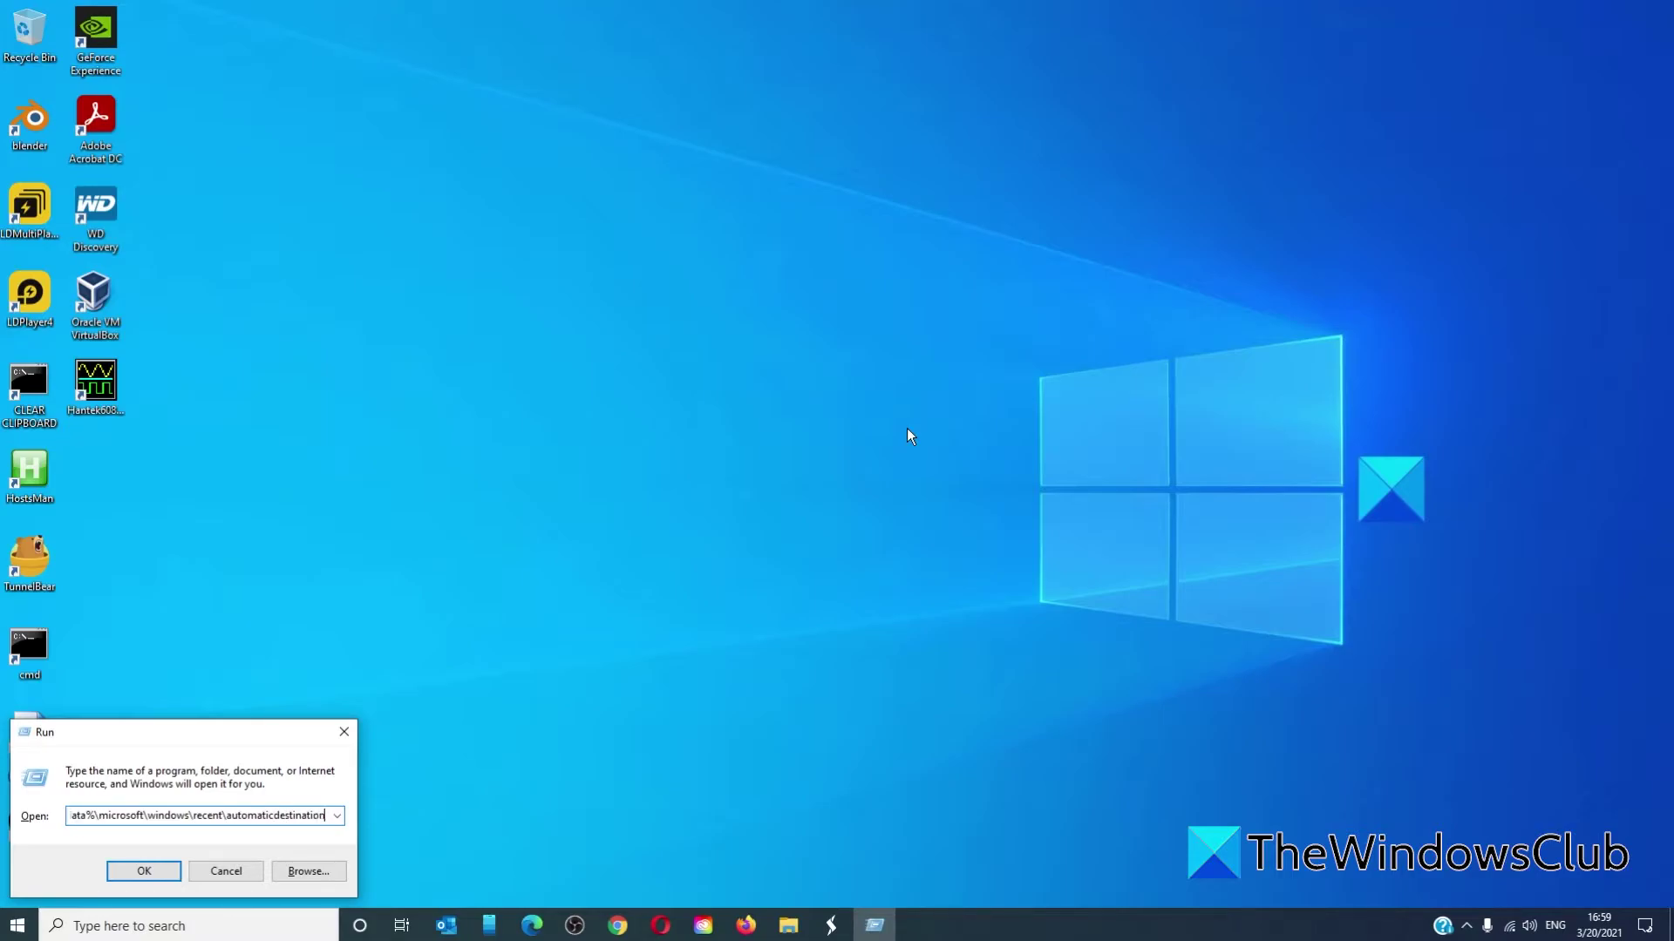
type("s")
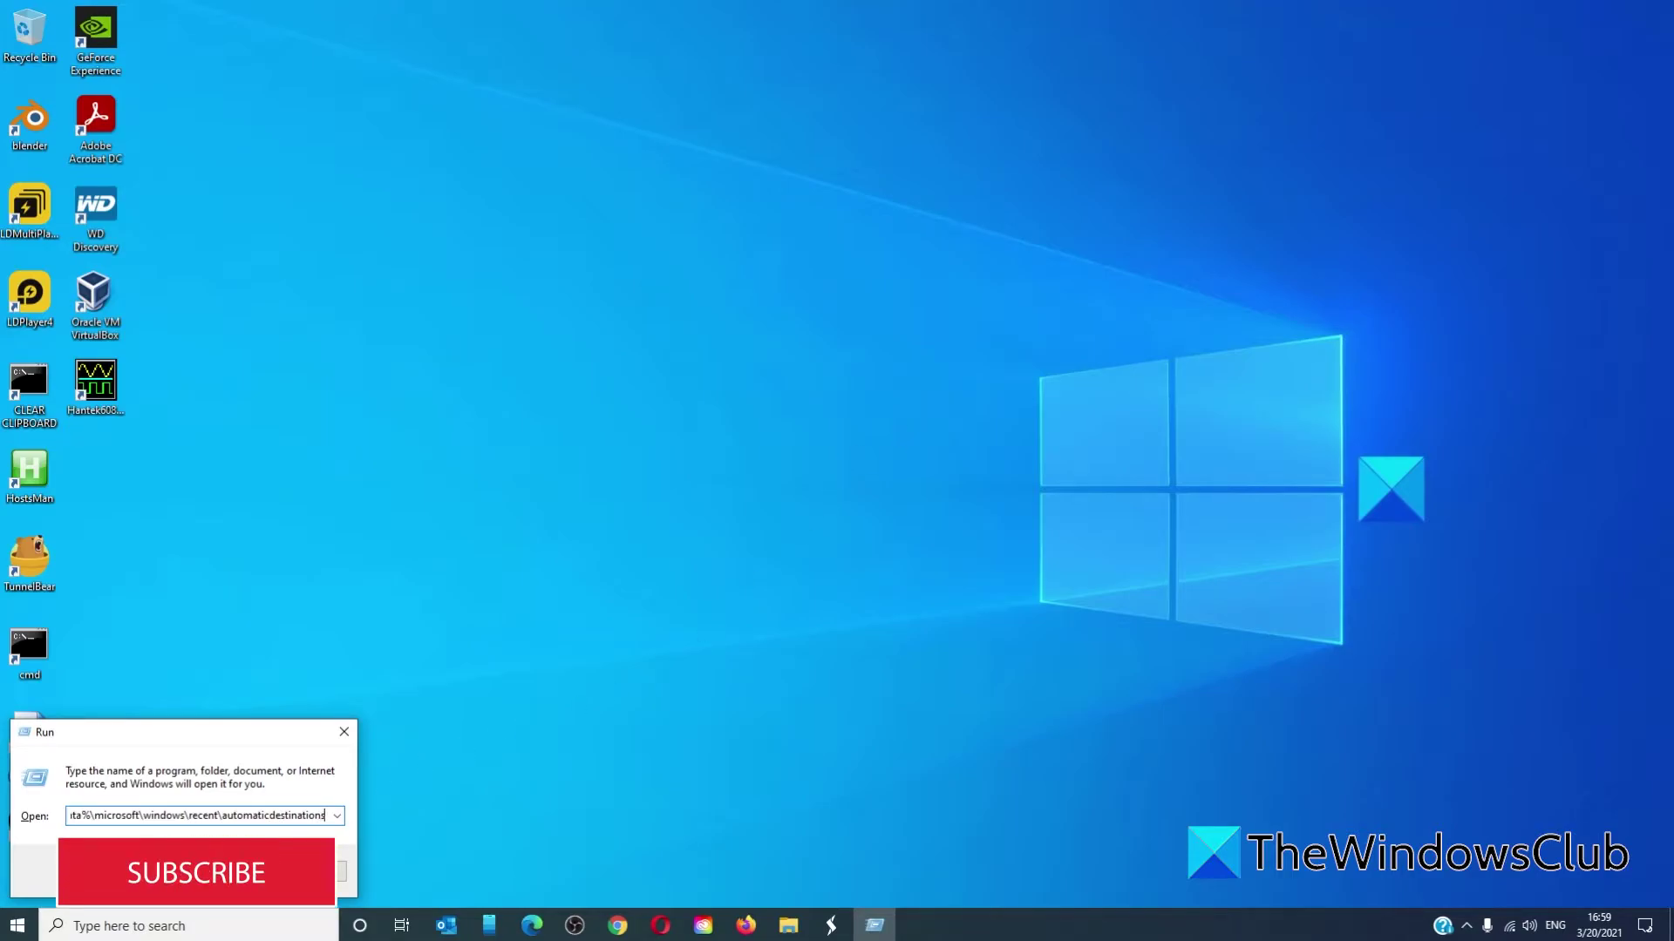
key("Return")
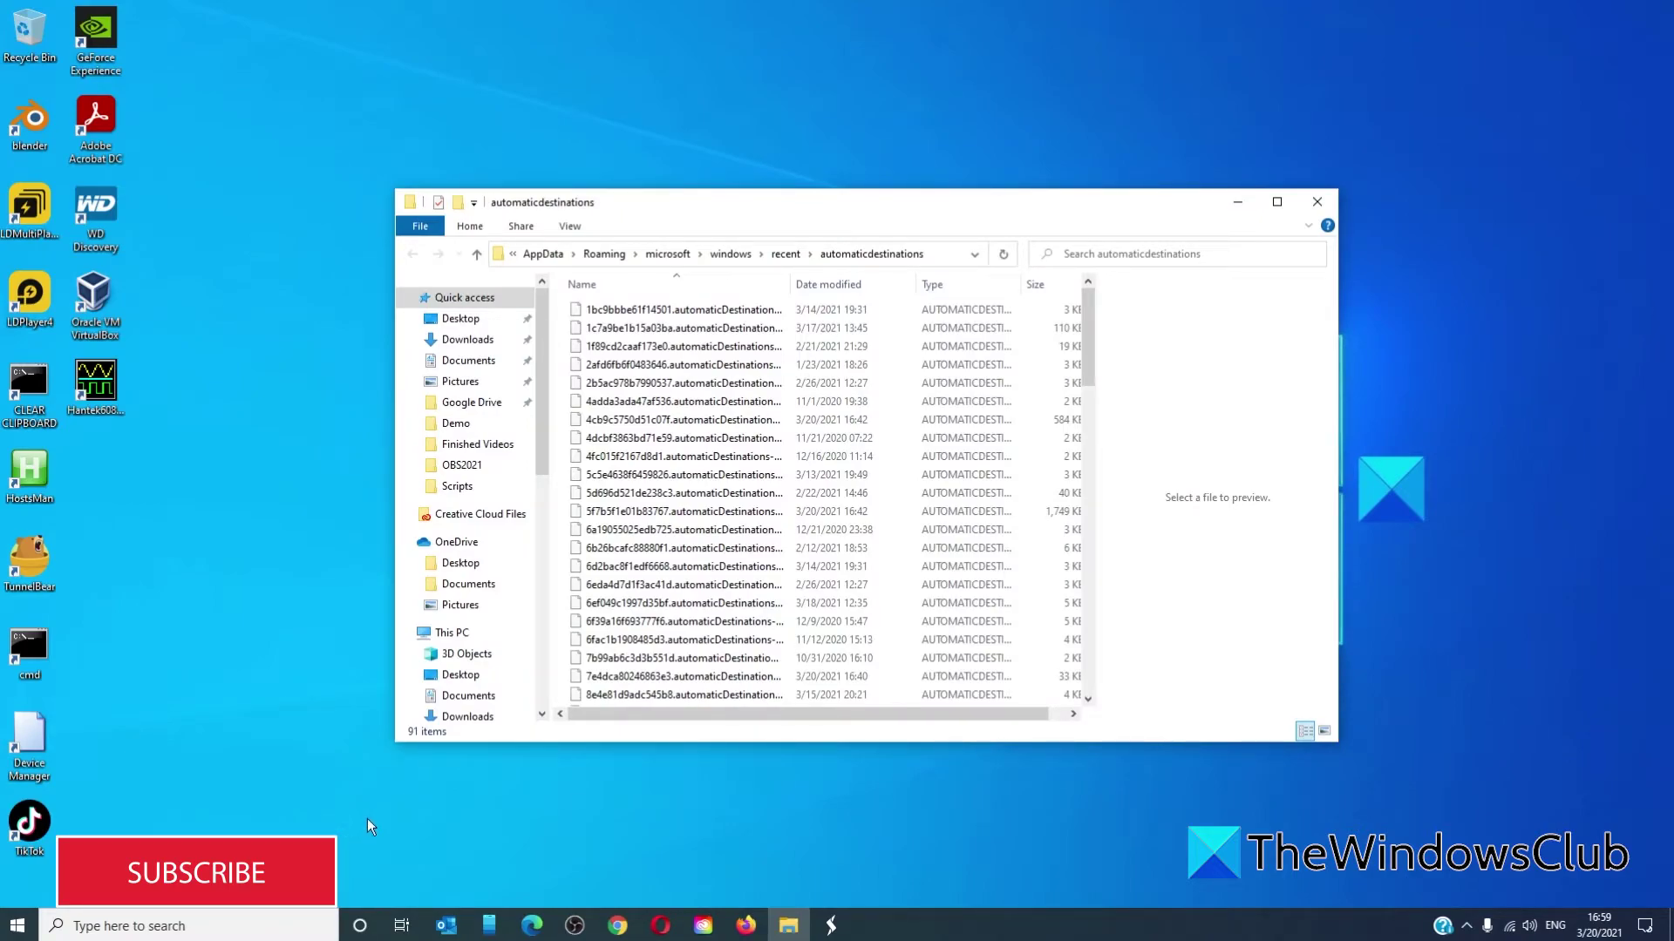
- Delete all 91 jump-list files in automaticdestinations and close the folder window
key("ctrl+a")
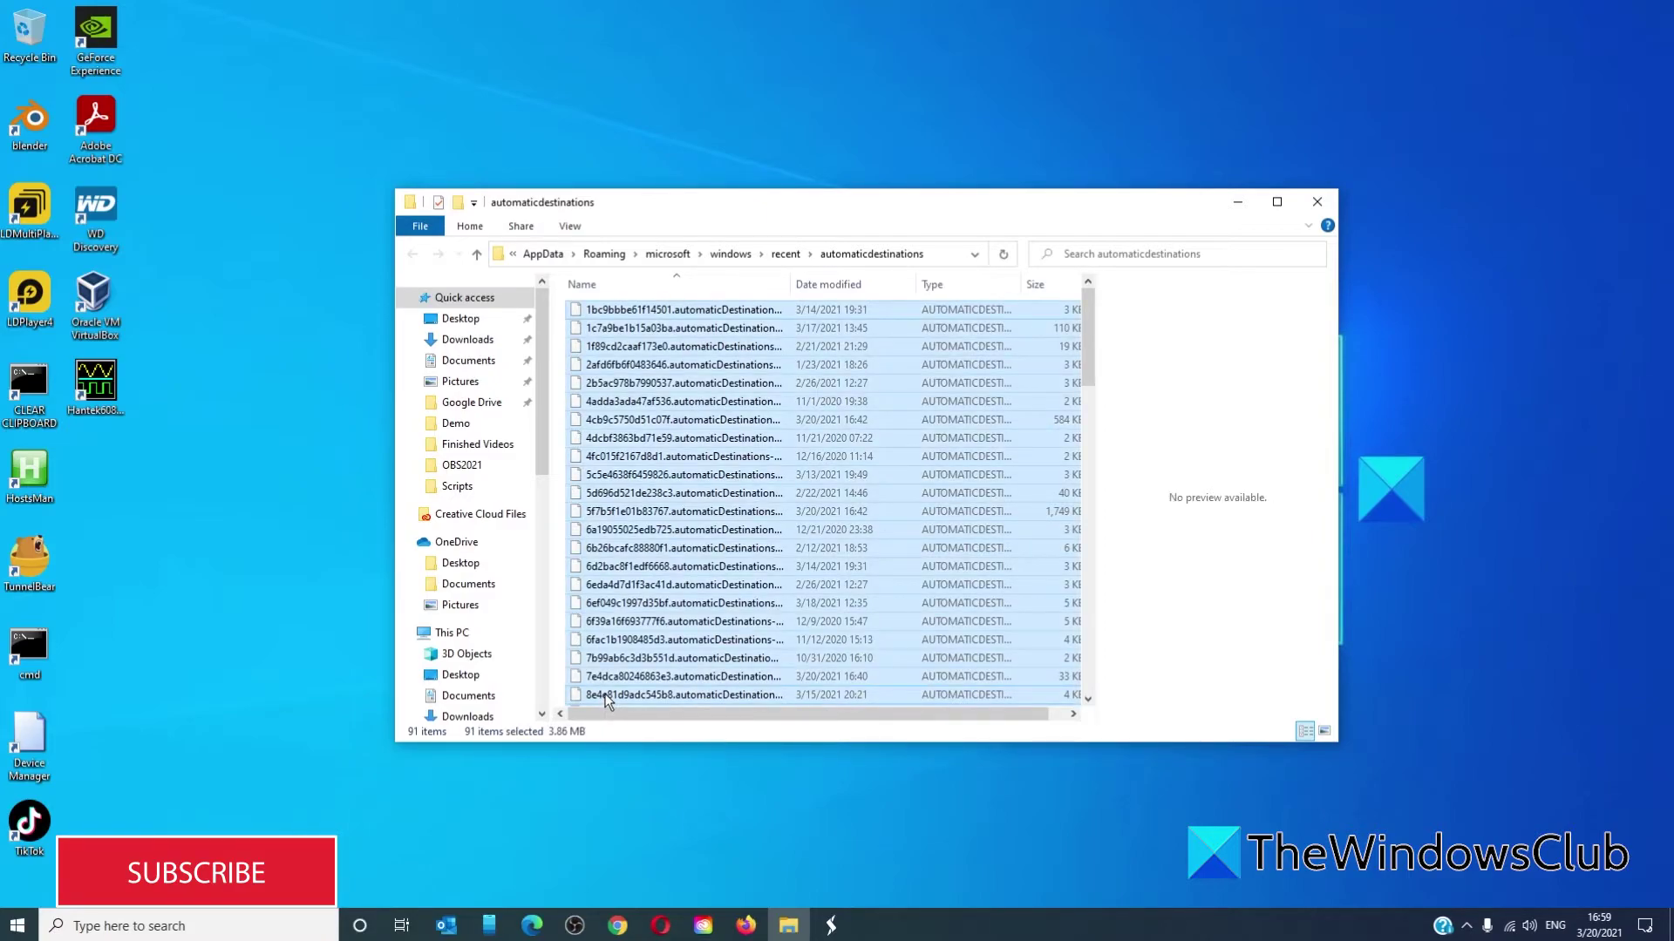
right_click(683, 512)
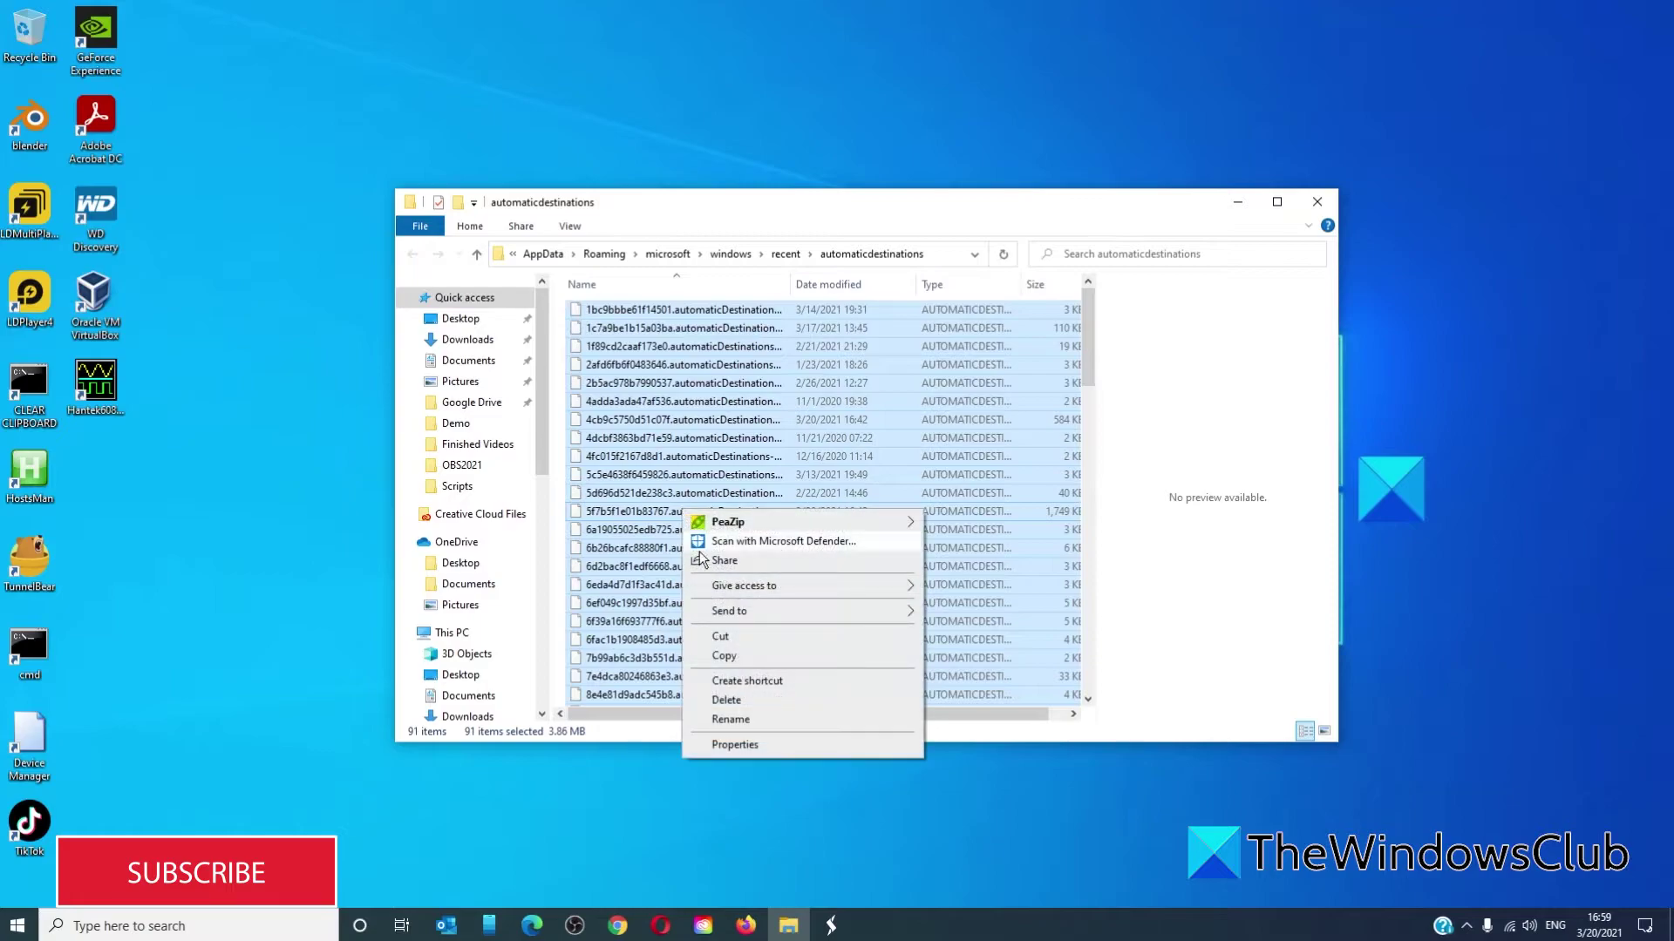
left_click(726, 699)
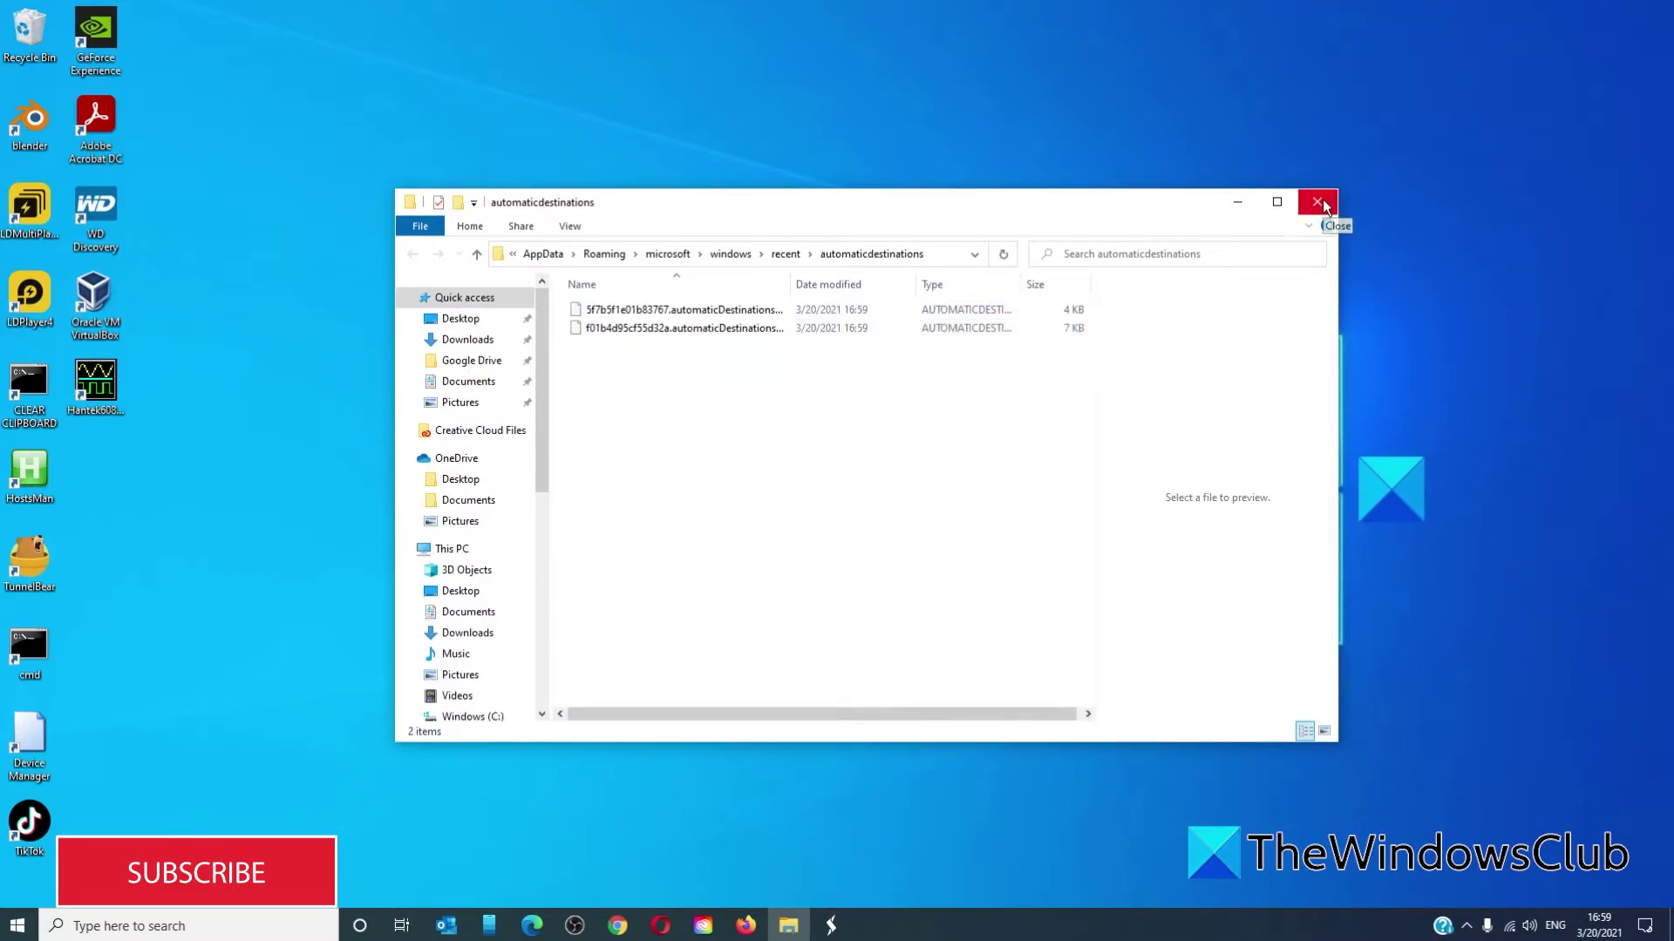
left_click(1318, 202)
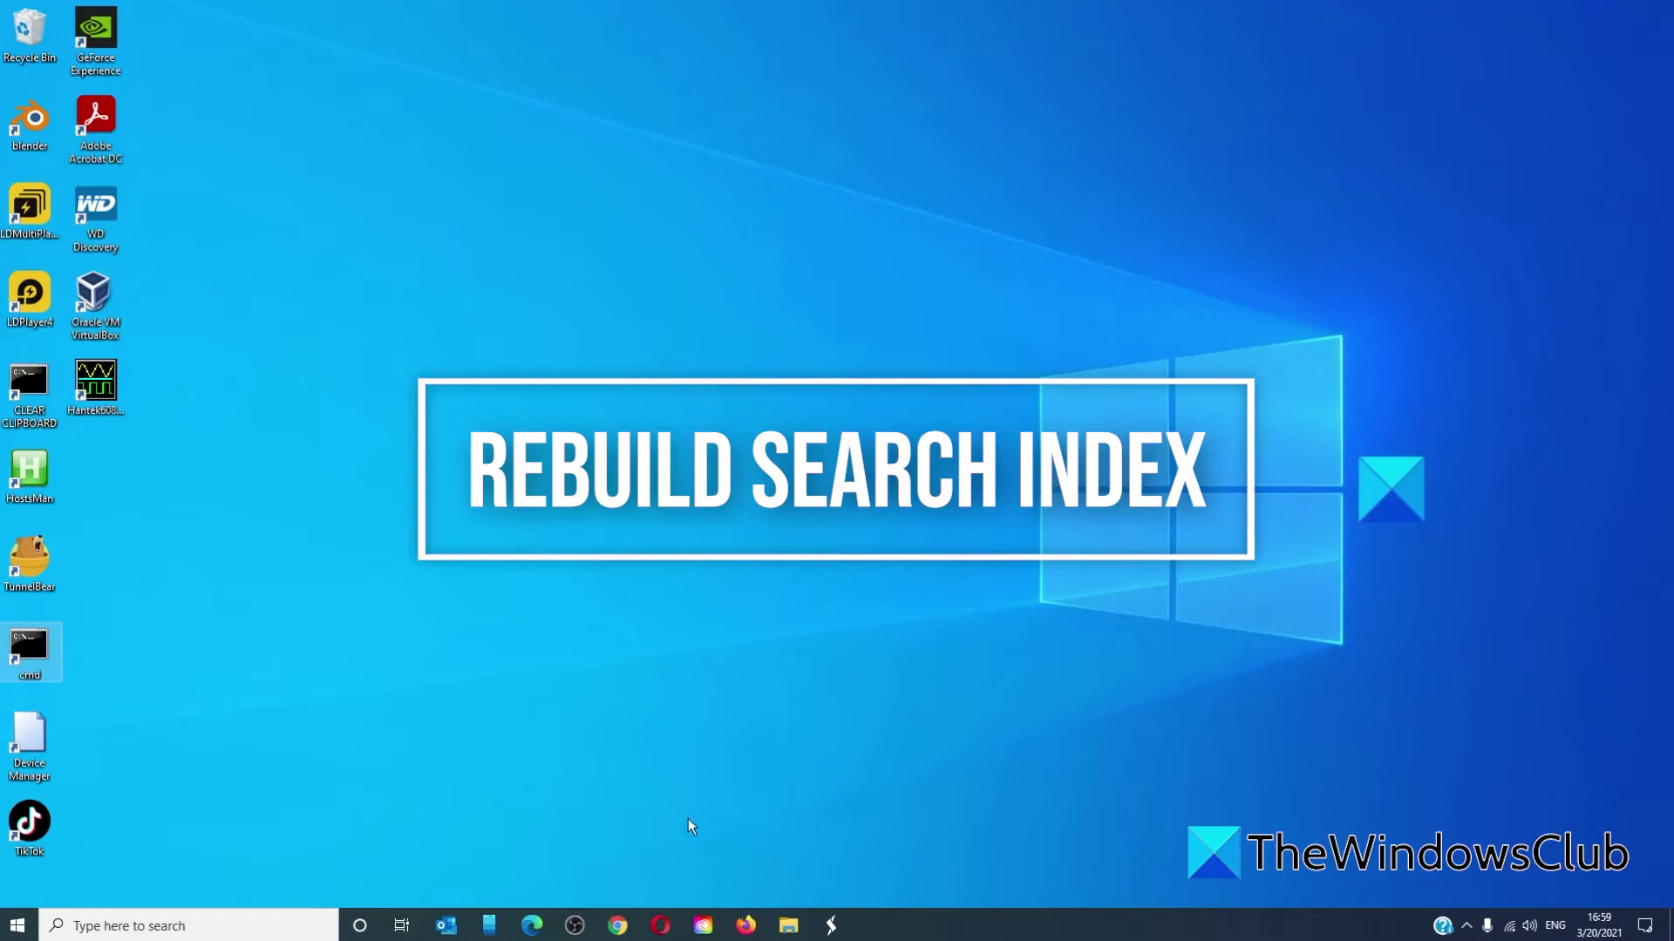
- In Indexing Options, rebuild the search index from Advanced settings and confirm
left_click(223, 926)
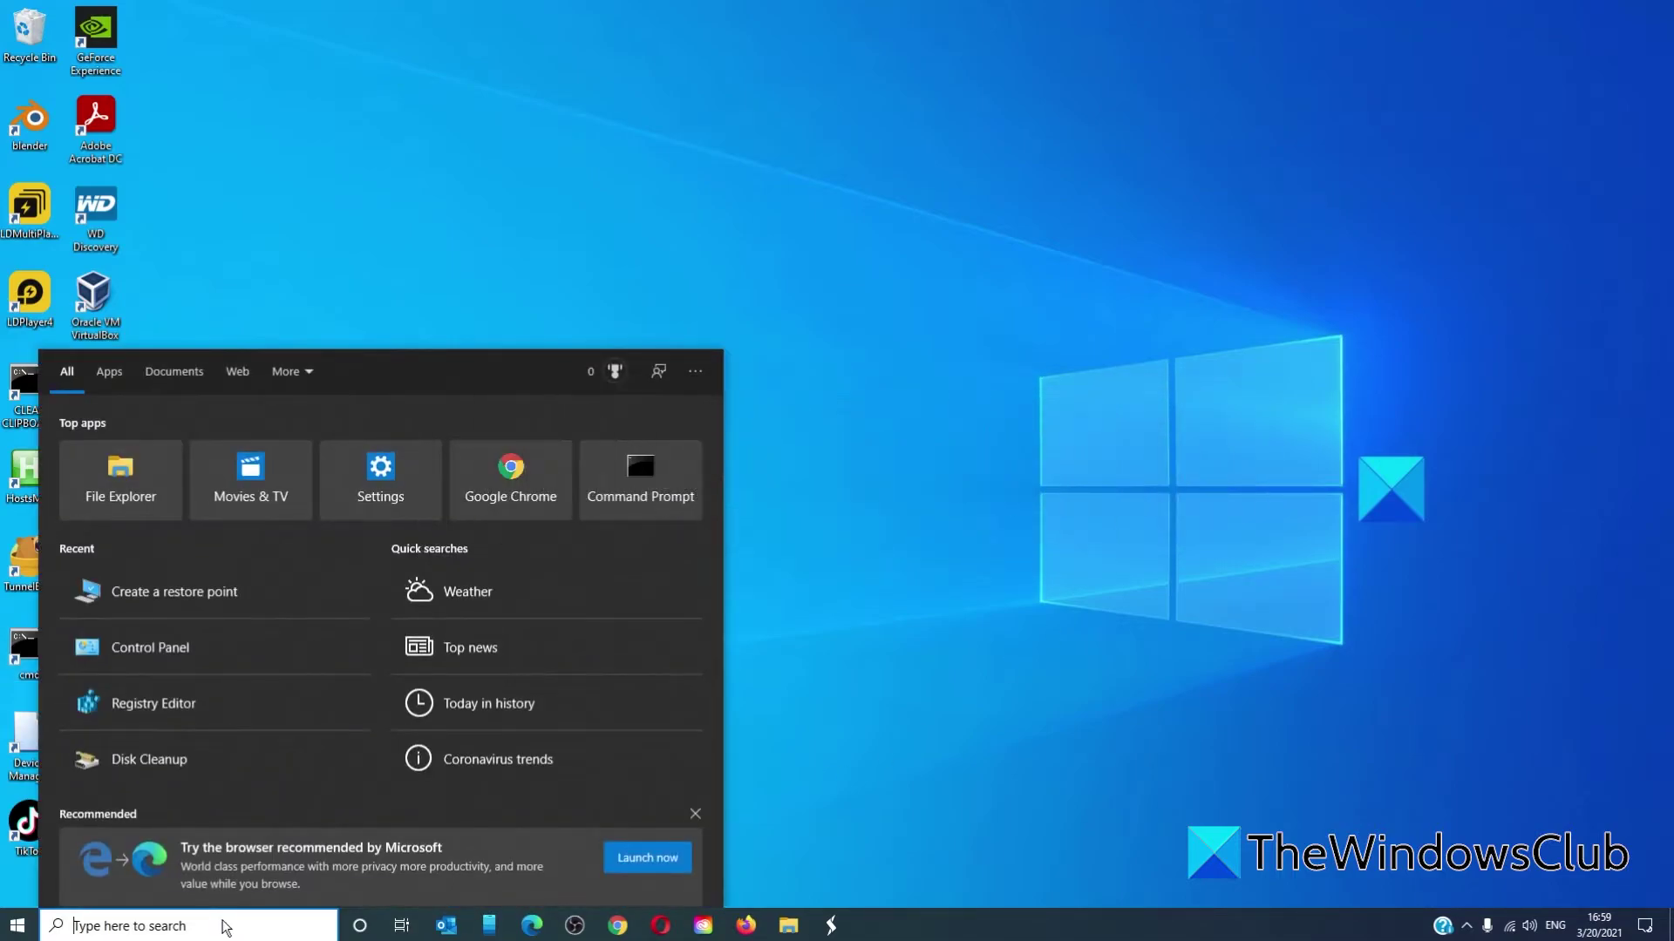
type("indexing")
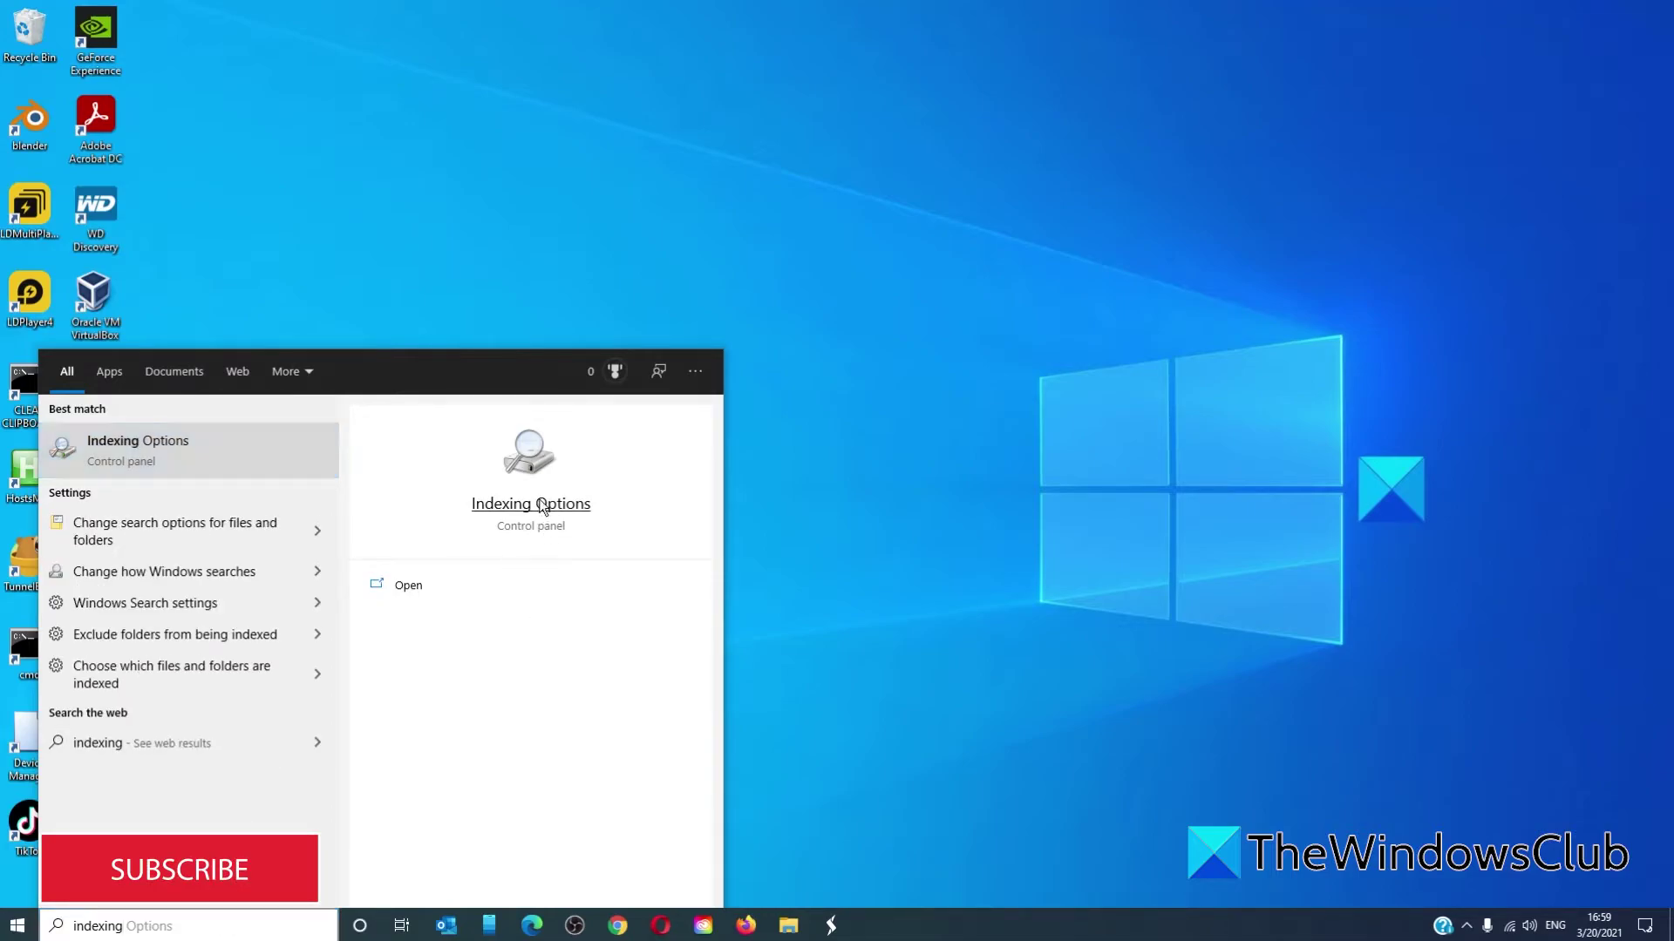
left_click(539, 504)
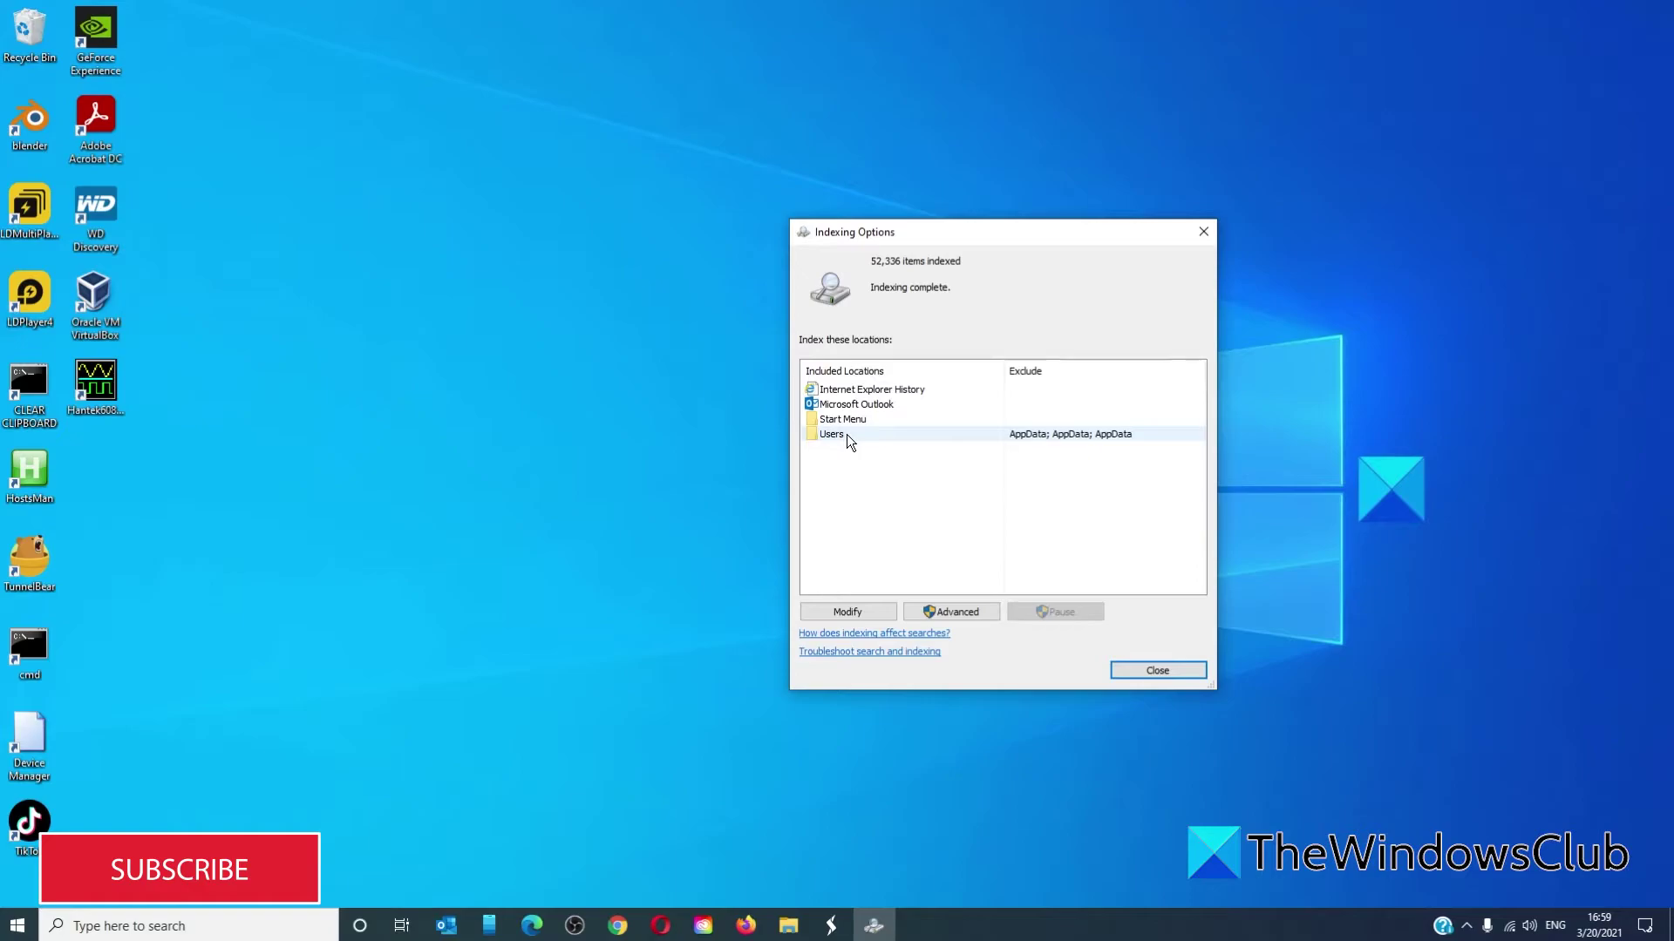
left_click(845, 434)
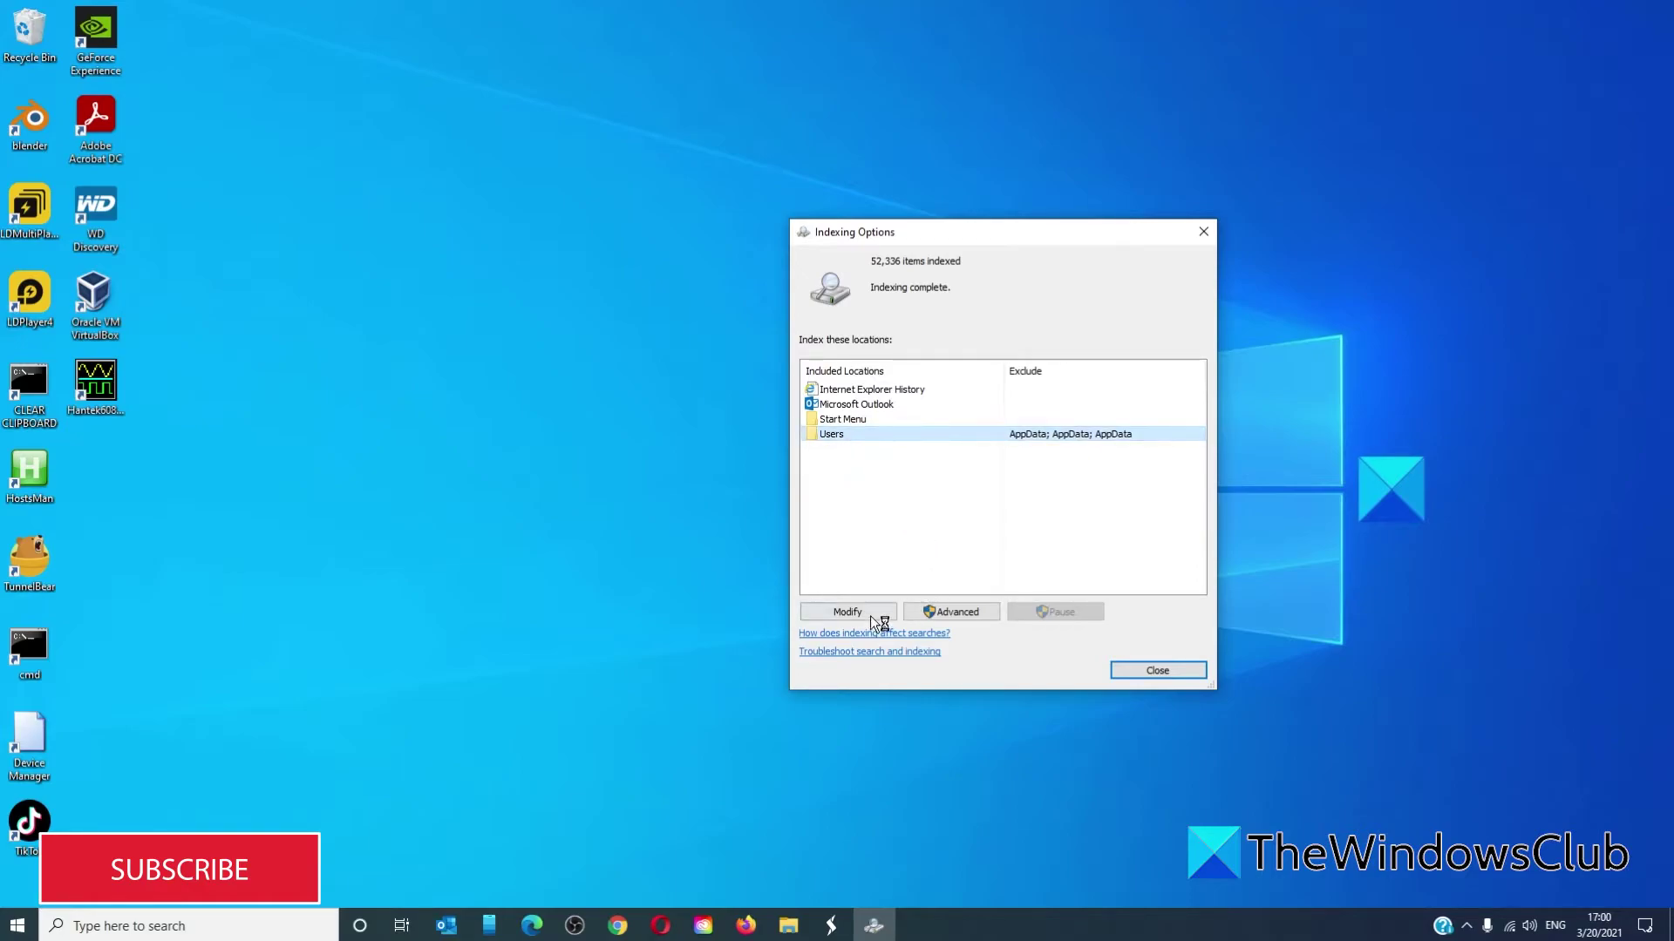
left_click(966, 612)
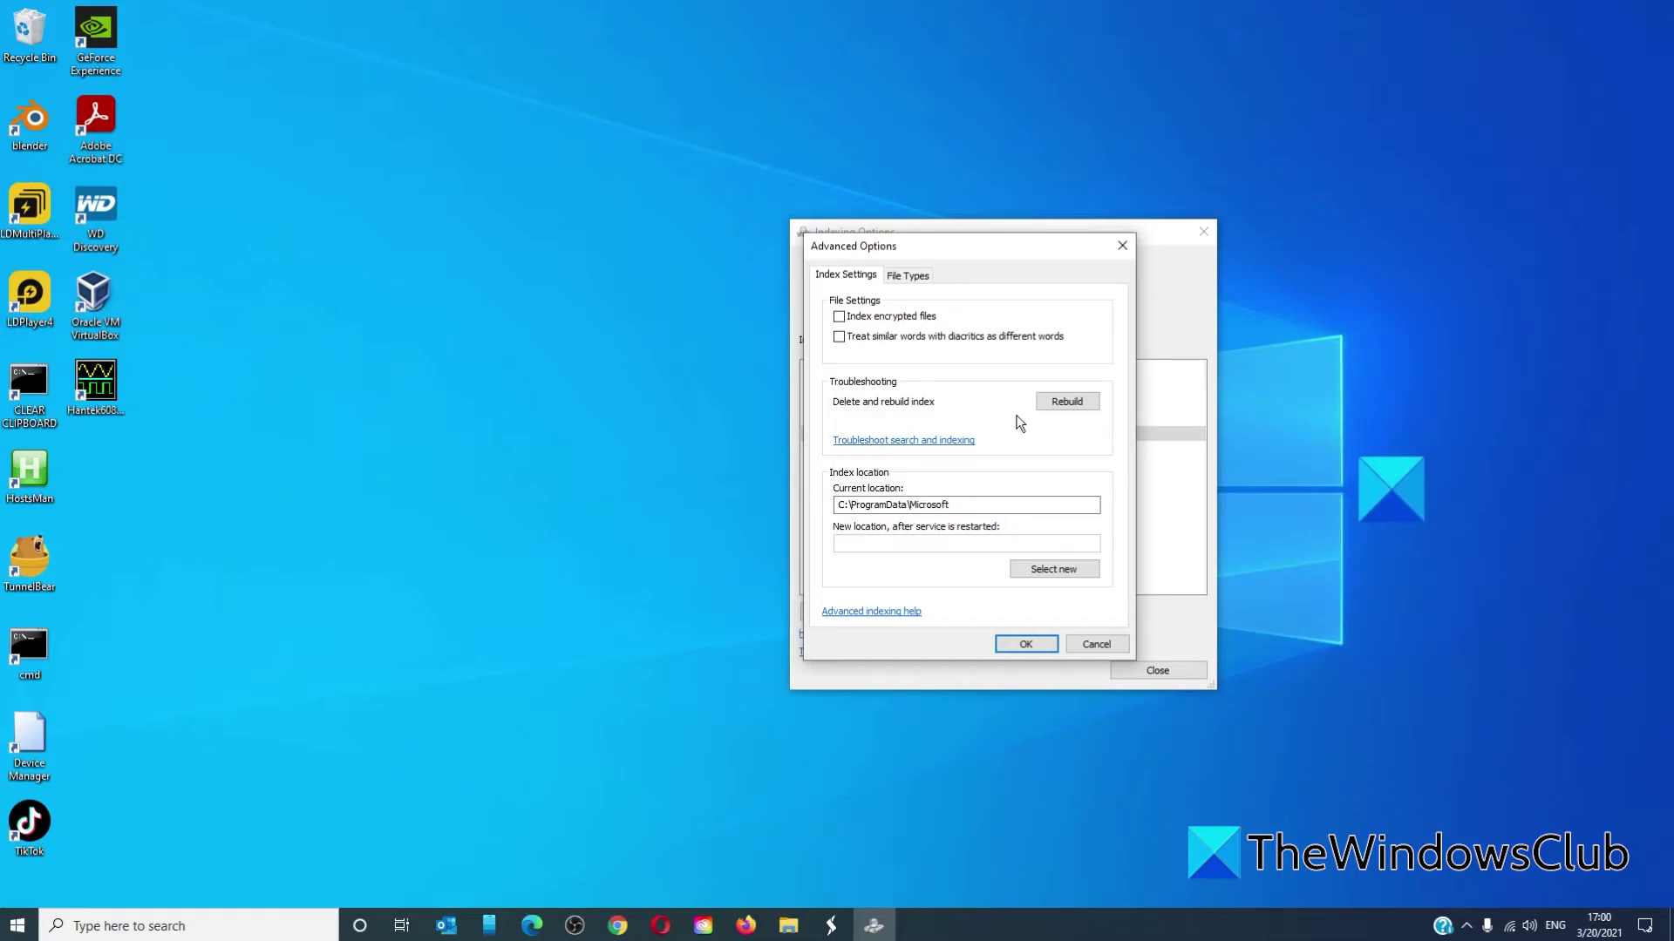
left_click(1056, 408)
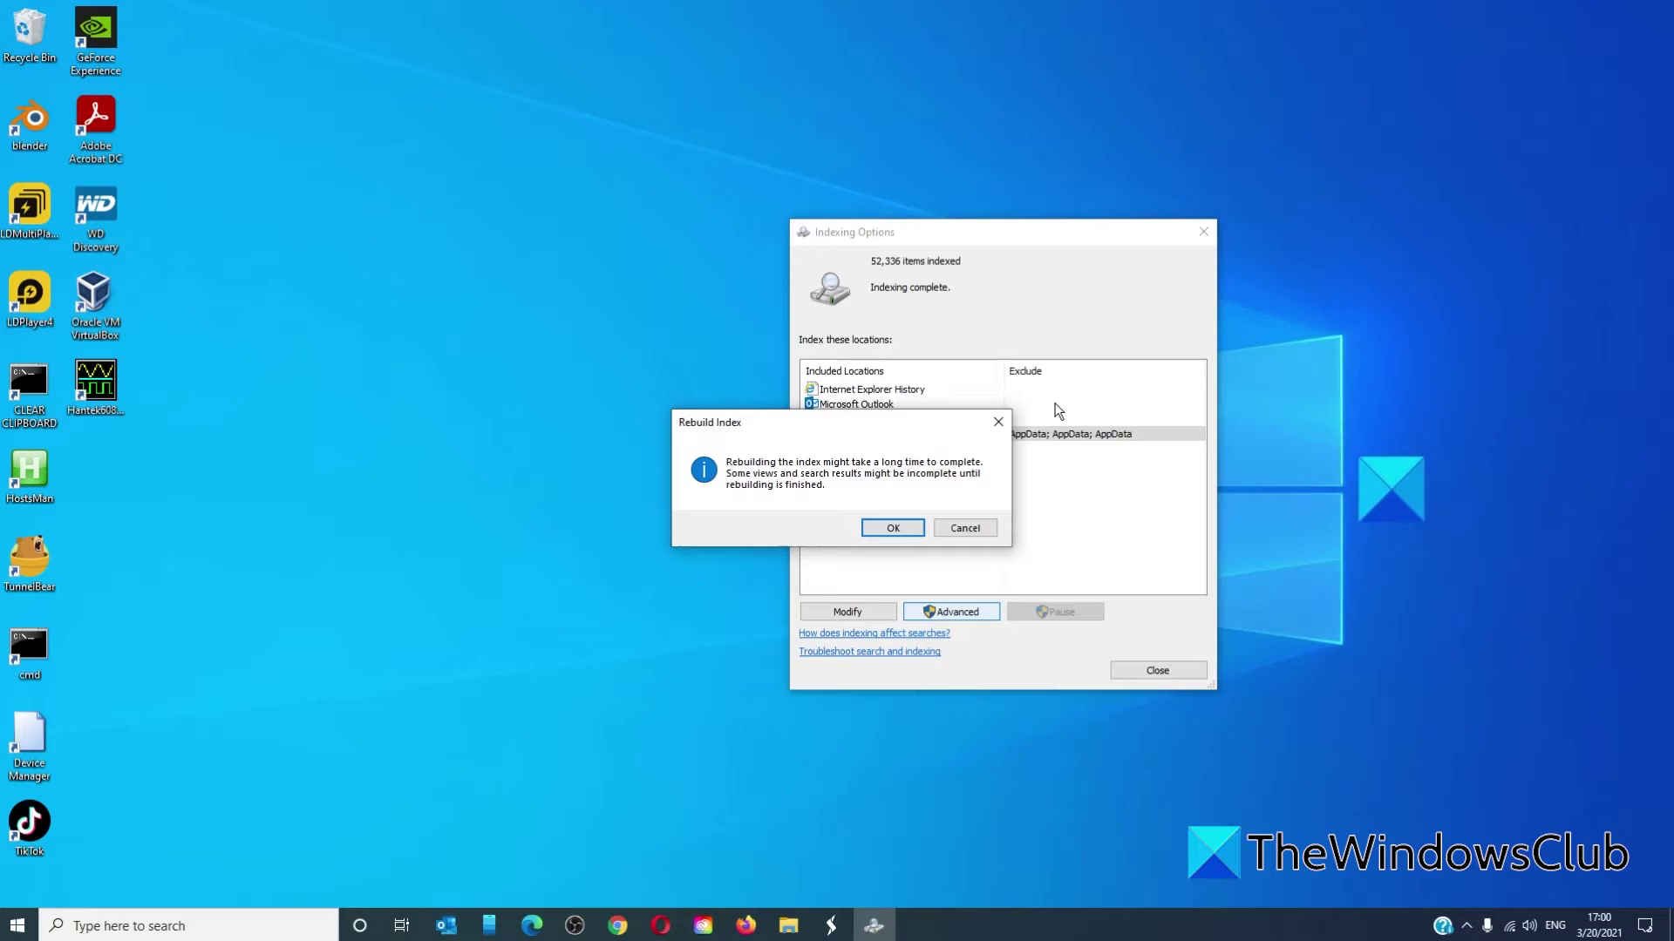
left_click(885, 530)
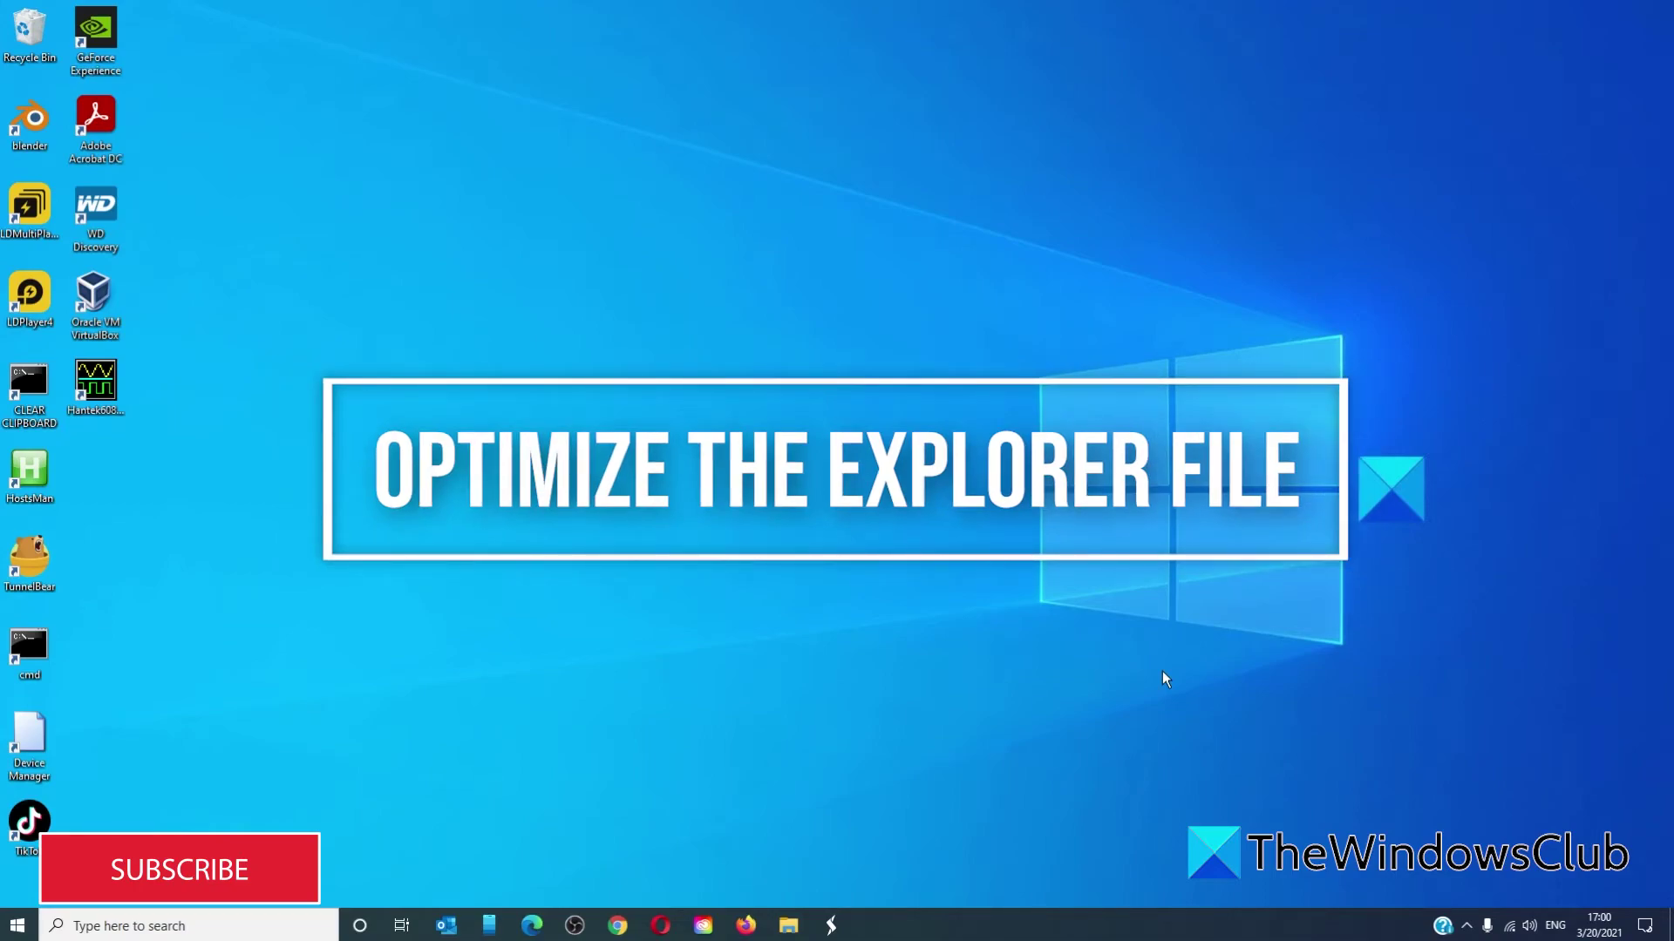
- Open Properties for the Documents folder under Quick access in File Explorer
left_click(790, 926)
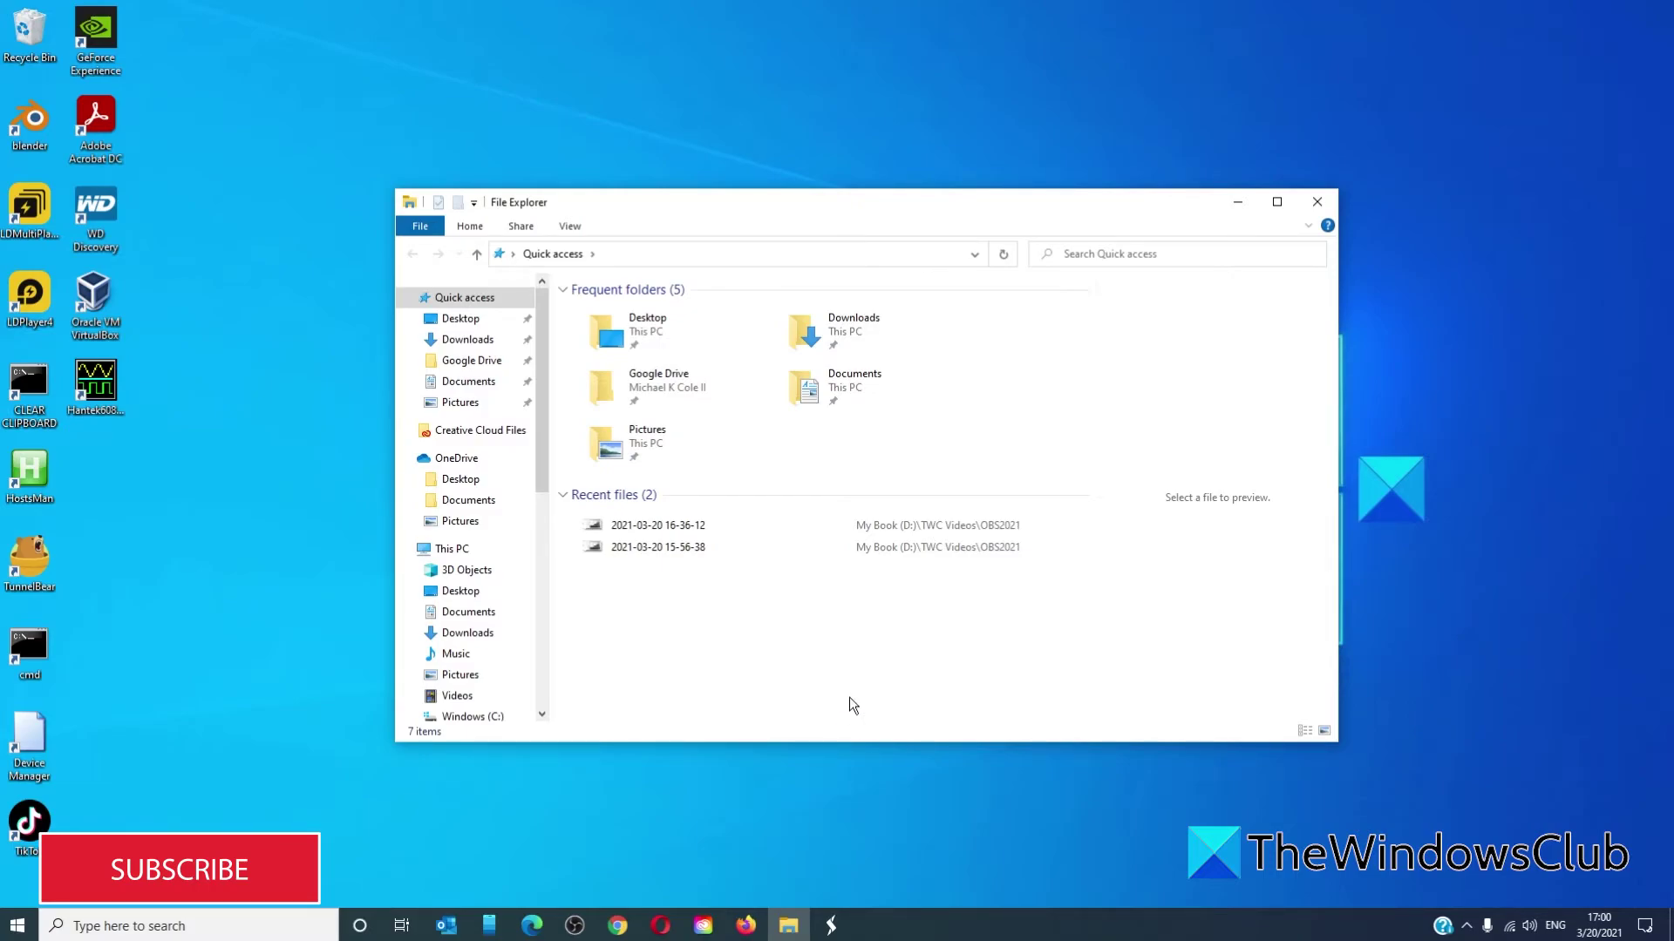
left_click(837, 389)
right_click(837, 392)
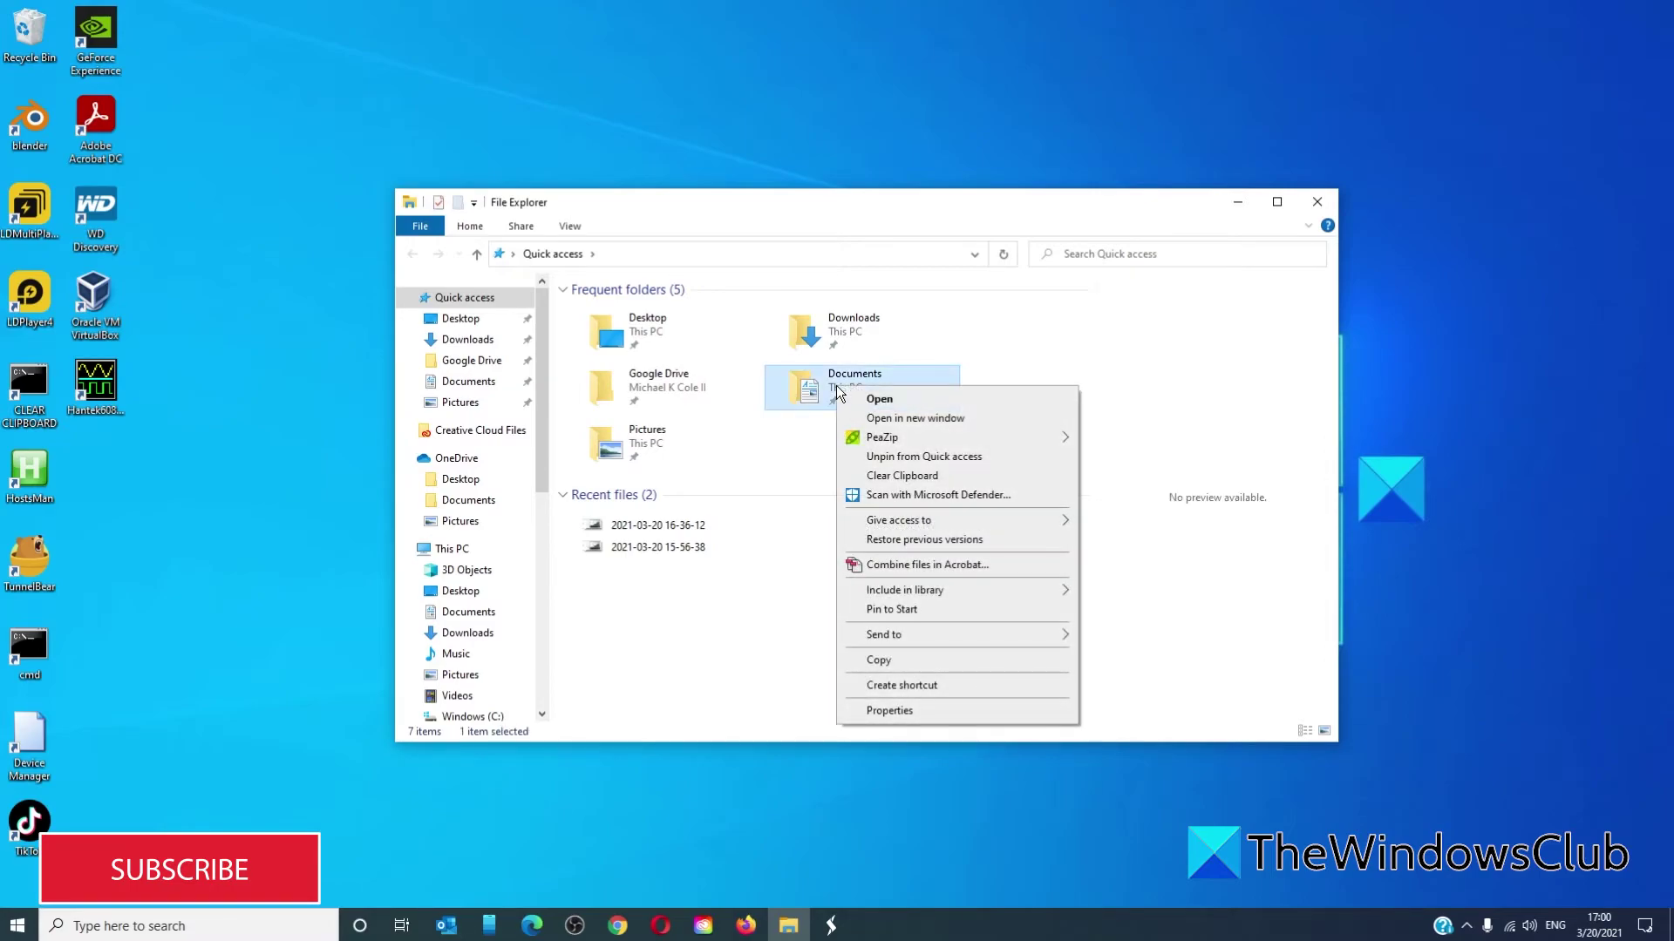
left_click(883, 713)
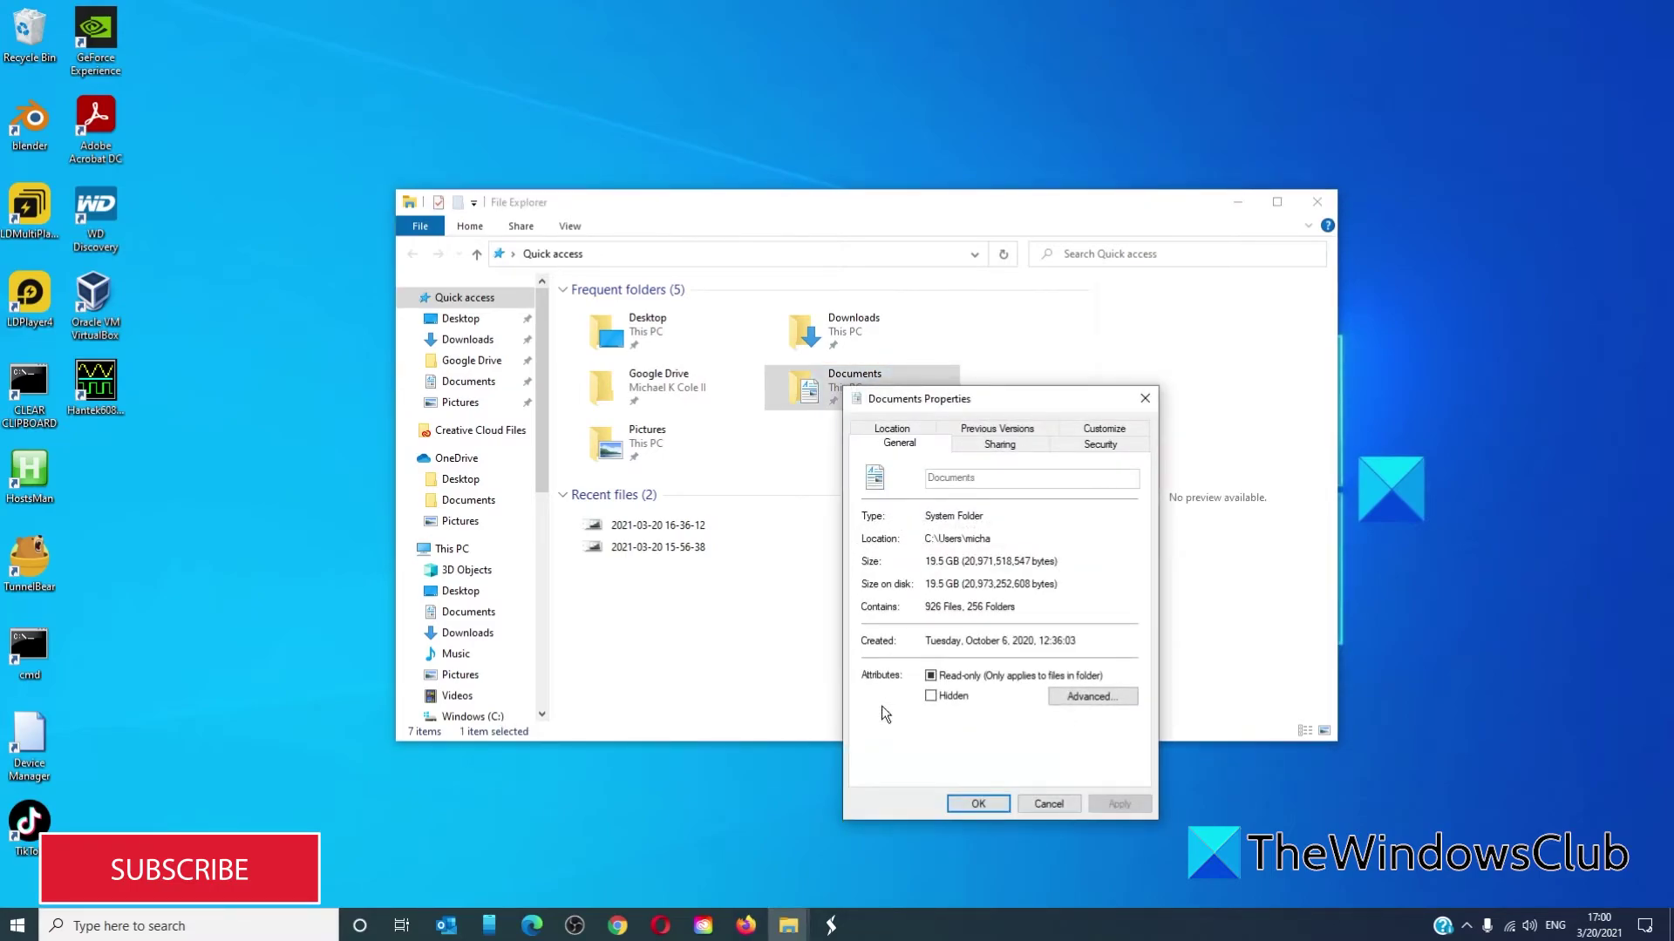
- Optimize the Documents folder for General items, apply it, and close File Explorer
left_click(1102, 429)
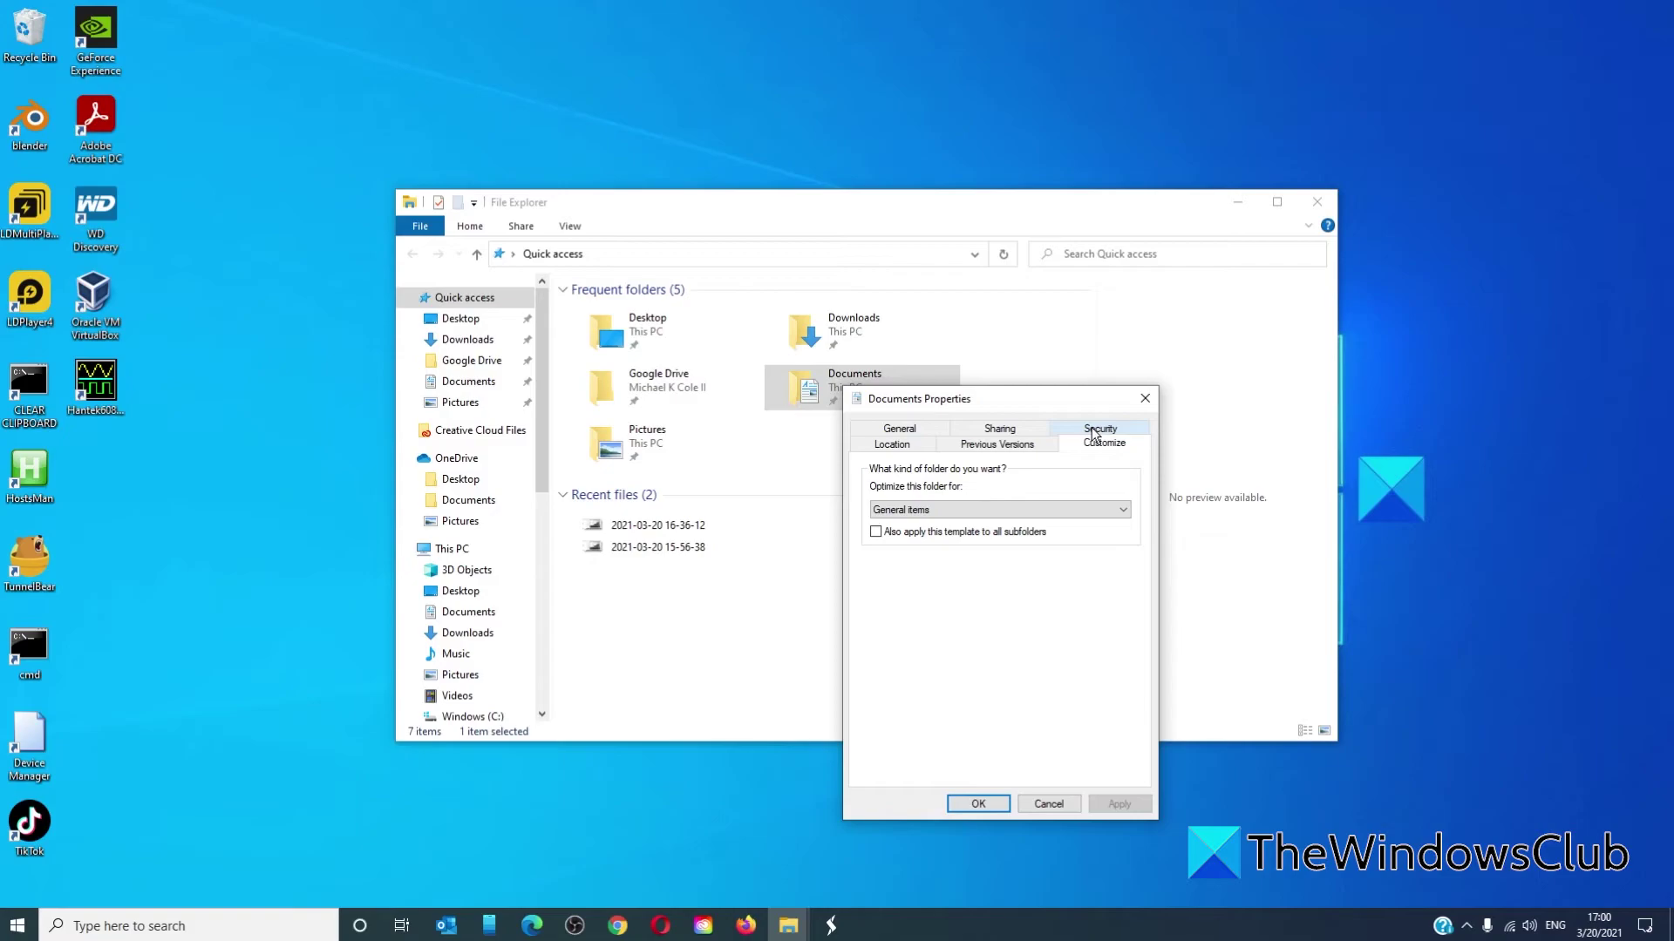
left_click(1128, 511)
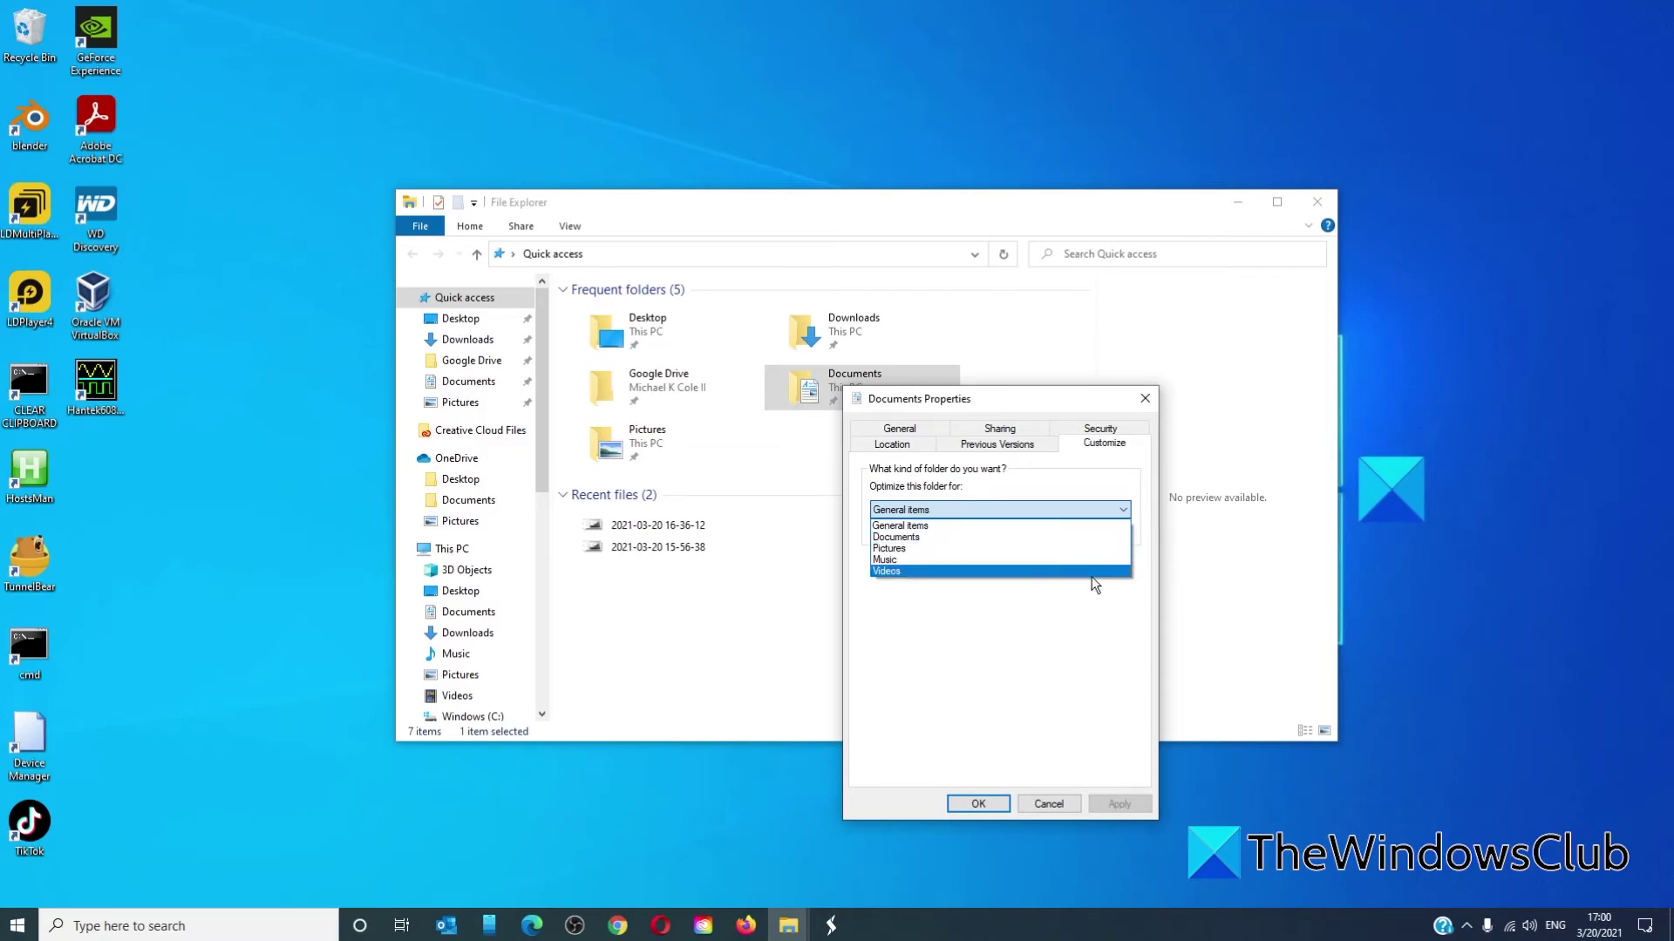
left_click(1071, 527)
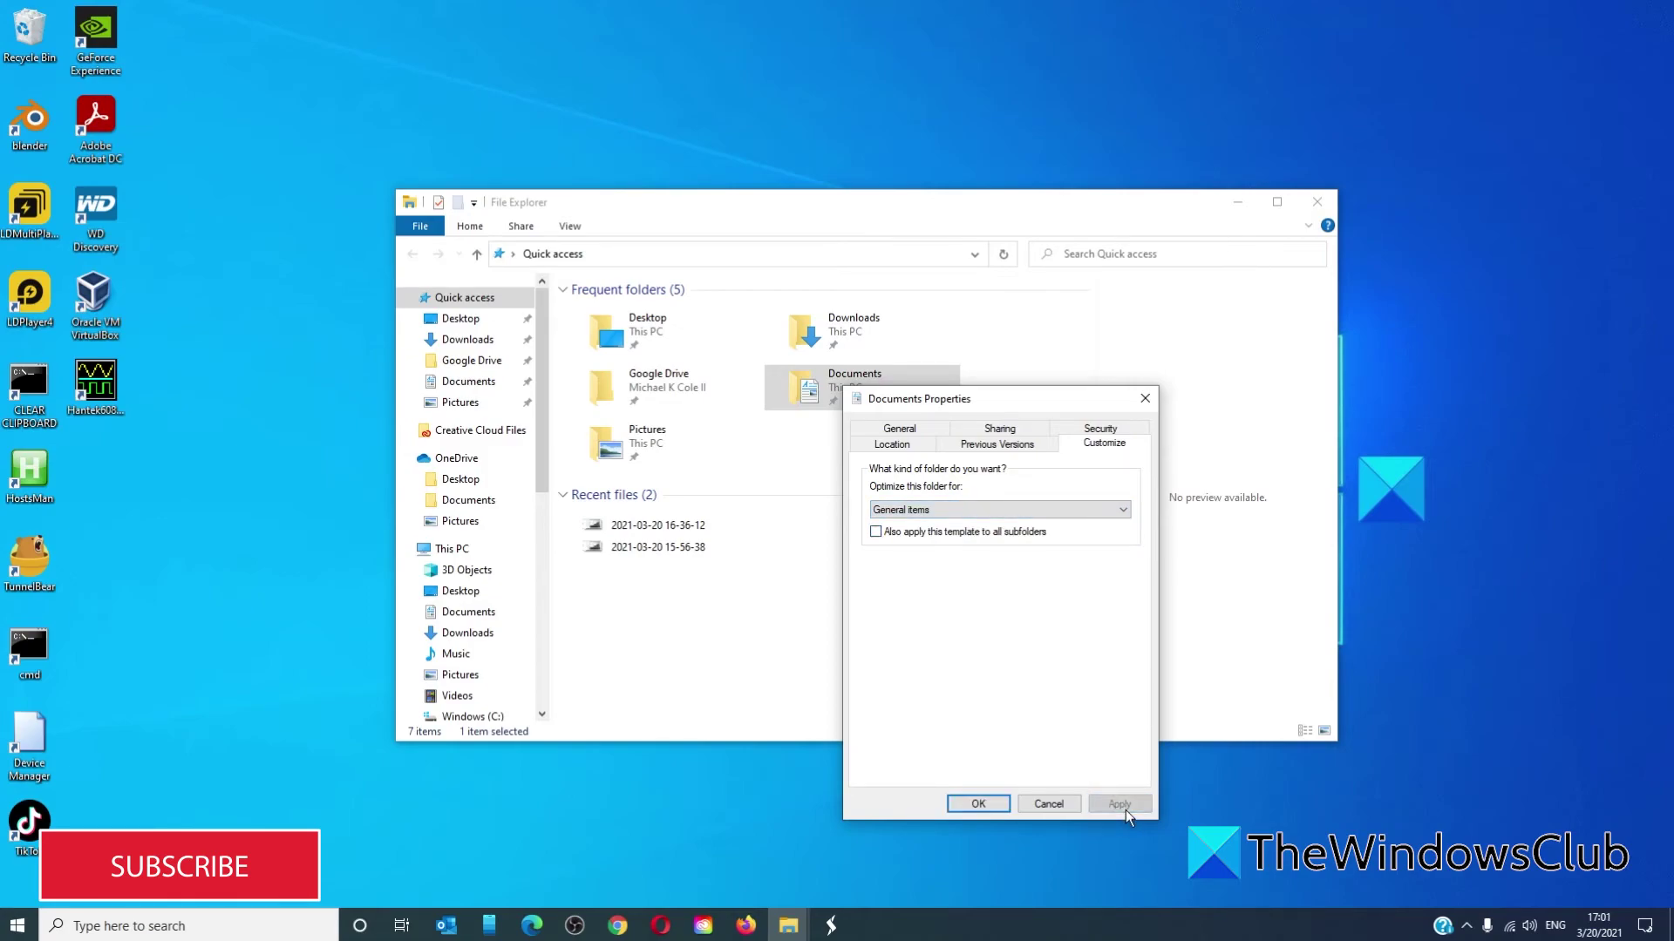
left_click(1002, 802)
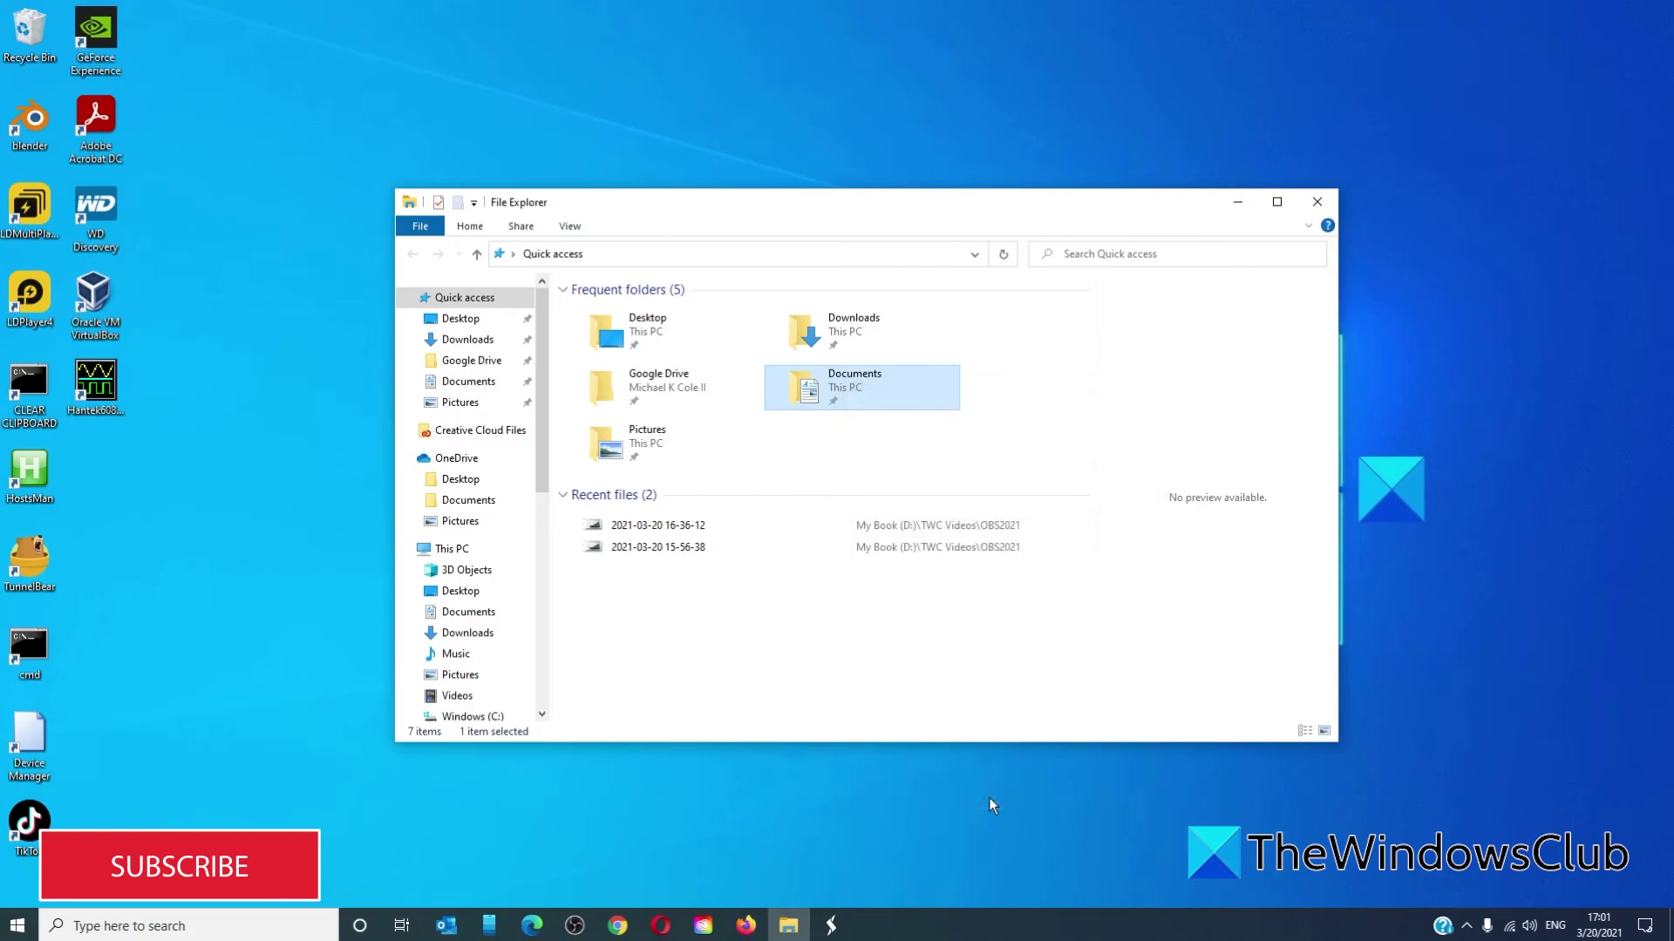
left_click(1310, 208)
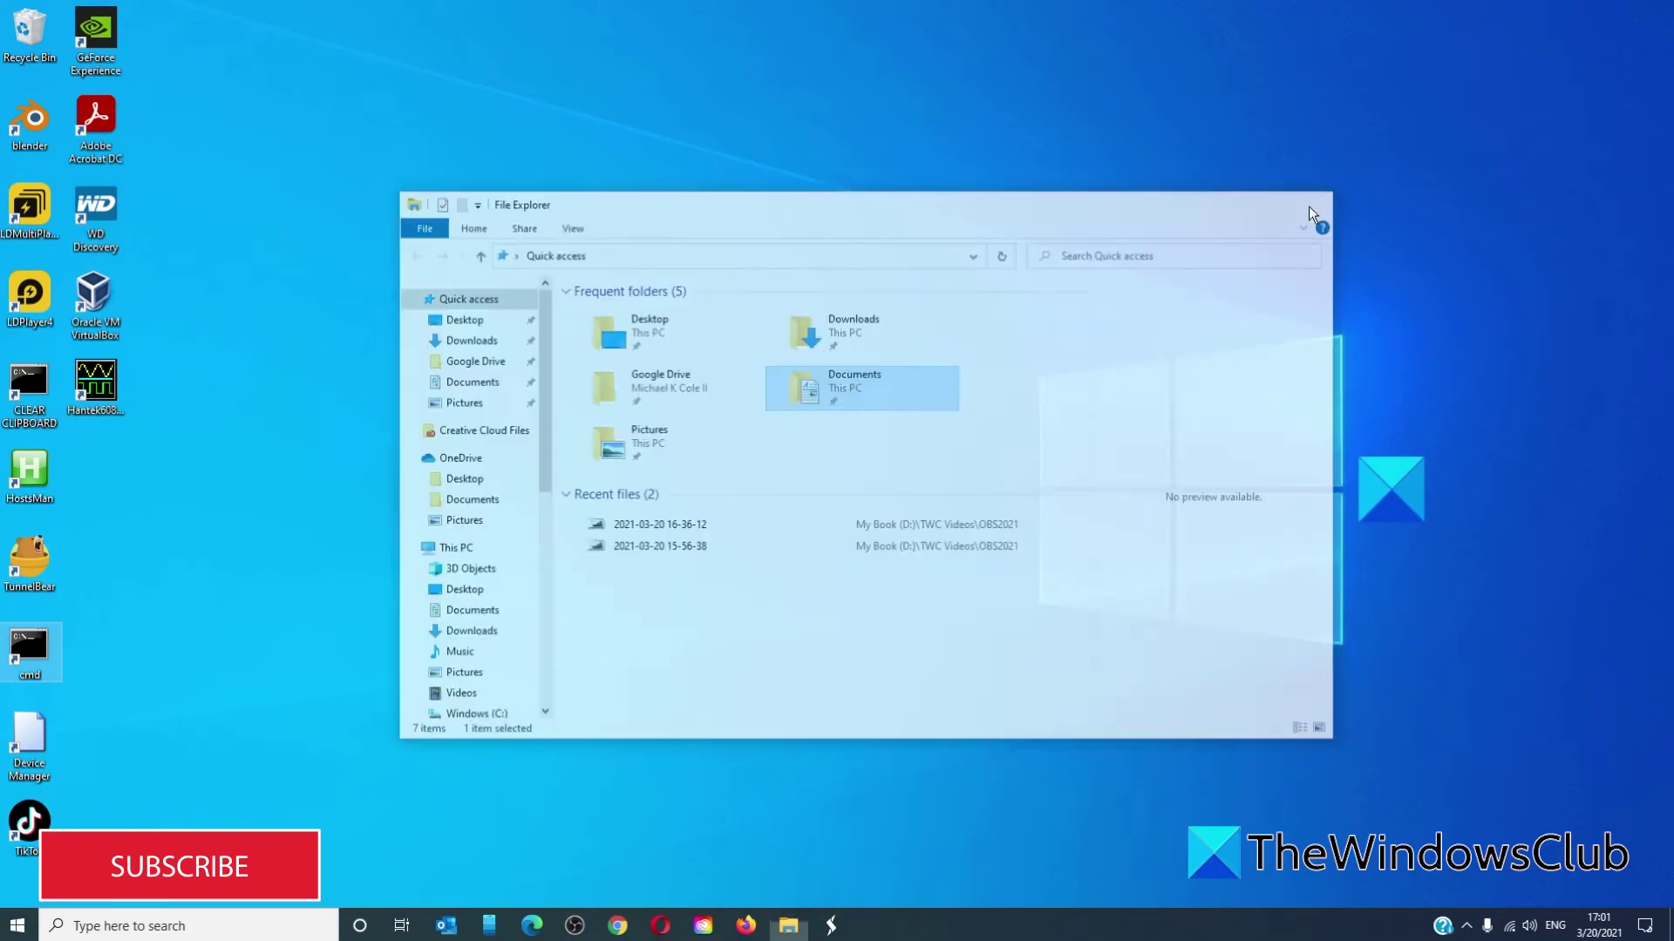